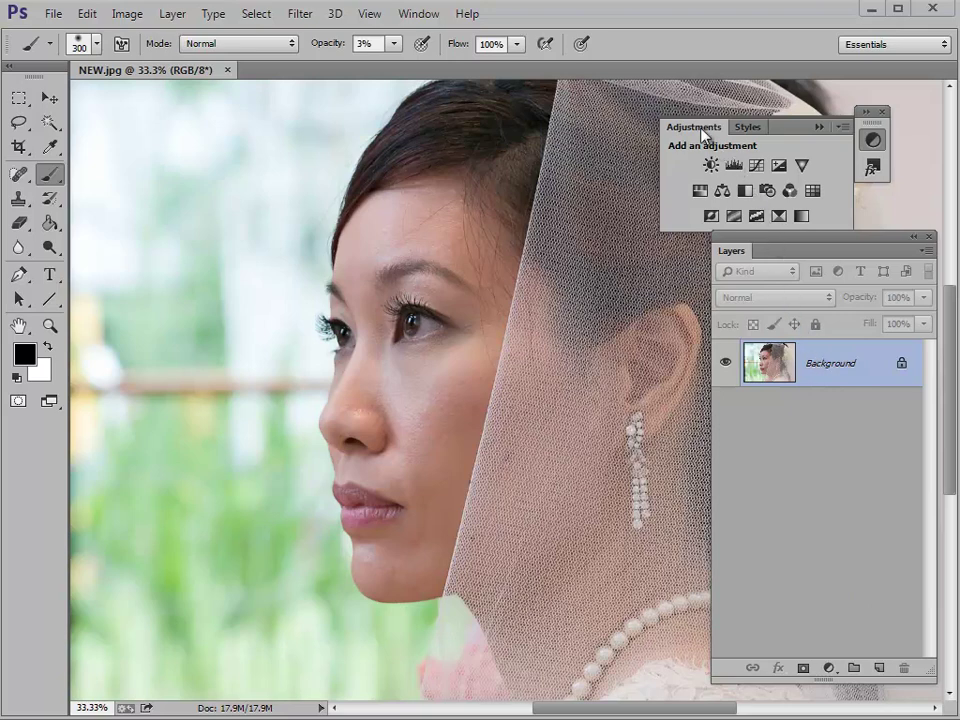
Add a Black & White adjustment layer above the Background photo.
{"action": "left_click", "coordinate": [425, 13]}
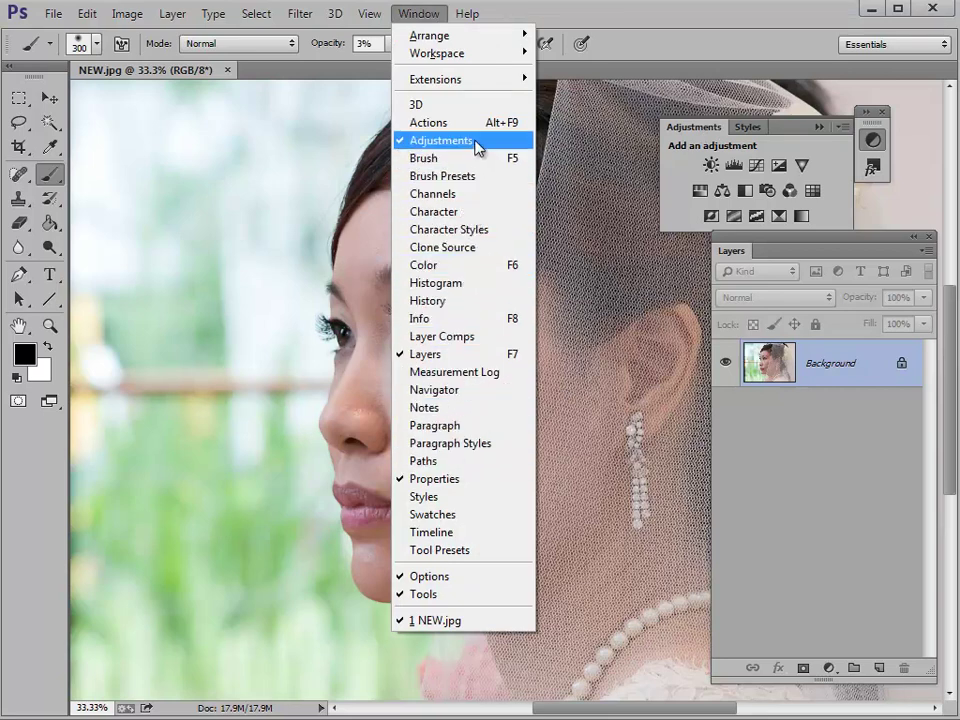
{"action": "left_click", "coordinate": [666, 171]}
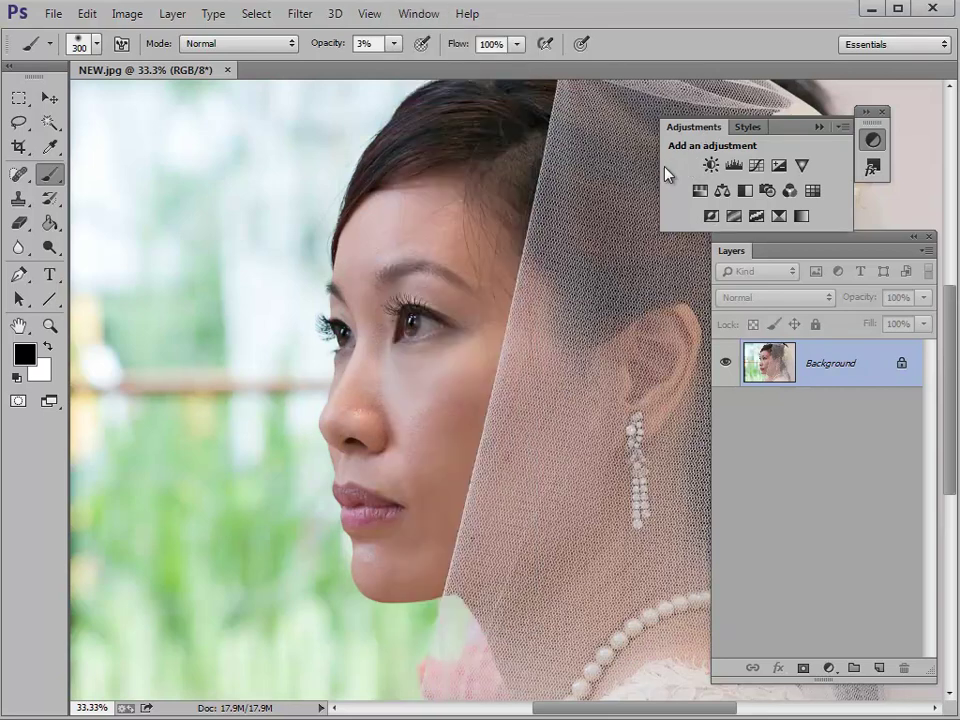
{"action": "left_click", "coordinate": [745, 192]}
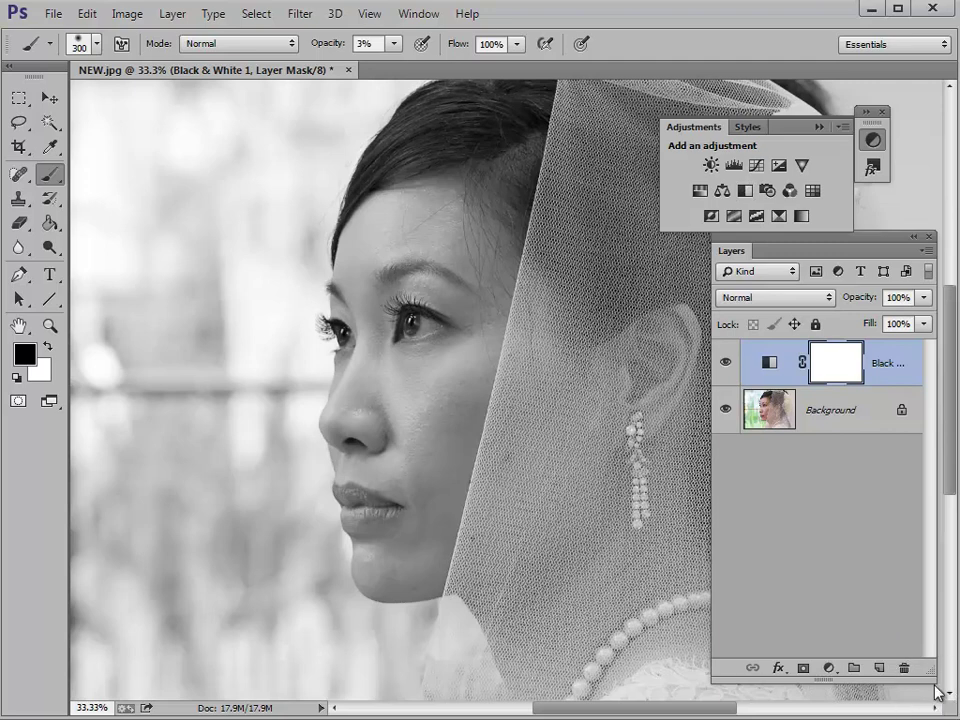
Shorten and lower the floating layer list to uncover the photo, and bring the Black & White settings into view.
{"action": "left_click_drag", "start_coordinate": [928, 676], "coordinate": [916, 466]}
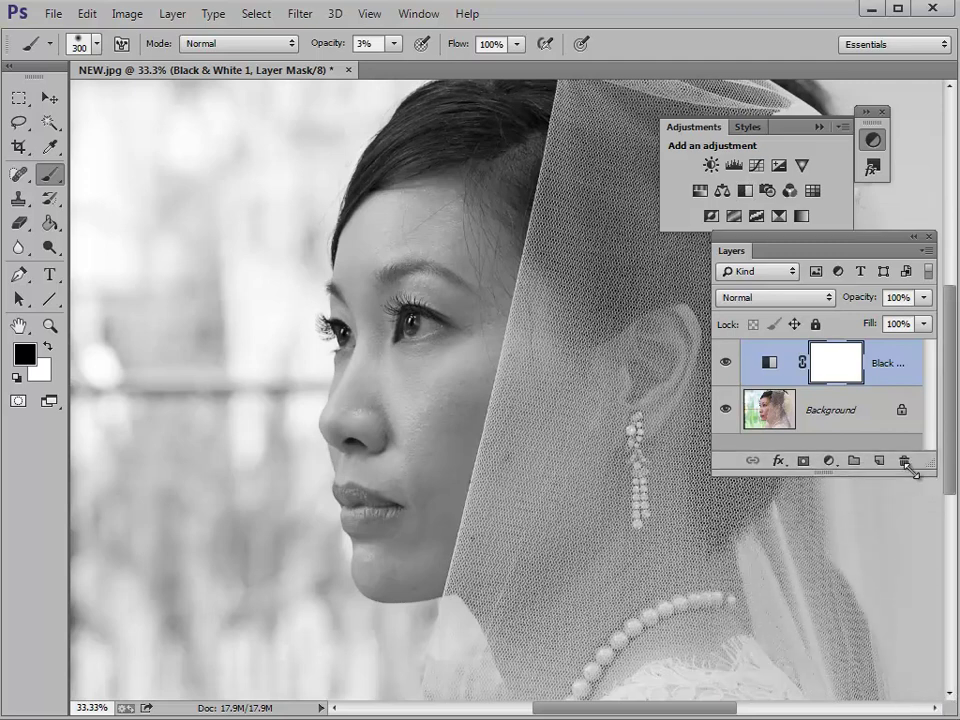
{"action": "scroll", "coordinate": [880, 320], "scroll_direction": "down", "scroll_amount": 1}
{"action": "mouse_move", "coordinate": [866, 246]}
{"action": "left_mouse_down"}
{"action": "mouse_move", "coordinate": [883, 454]}
{"action": "mouse_move", "coordinate": [871, 474]}
{"action": "left_mouse_up"}
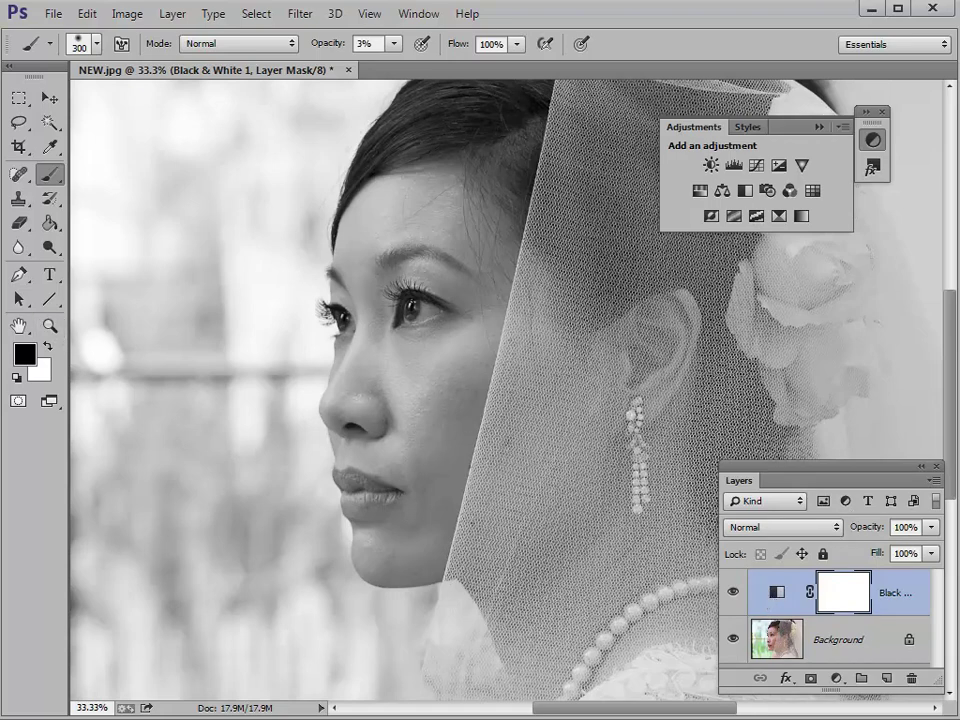
{"action": "left_click_drag", "start_coordinate": [0, 257], "coordinate": [205, 258]}
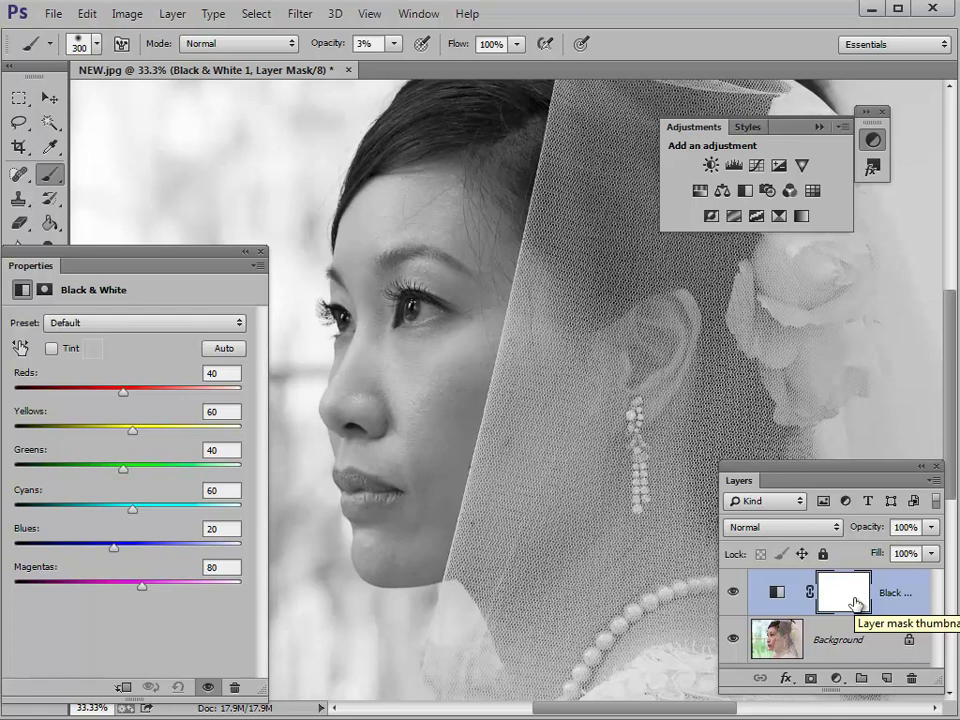
{"action": "scroll", "coordinate": [457, 452], "scroll_direction": "up", "scroll_amount": 1}
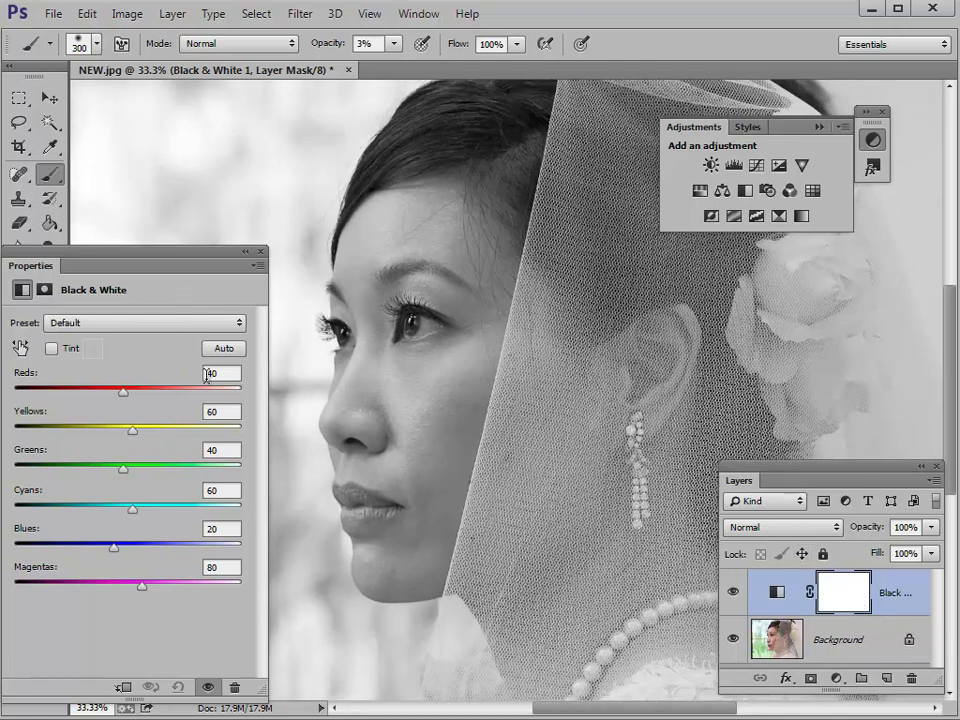
Try the Black & White presets one after another, from Yellow Filter back through the list to Blue Filter.
{"action": "left_click", "coordinate": [189, 323]}
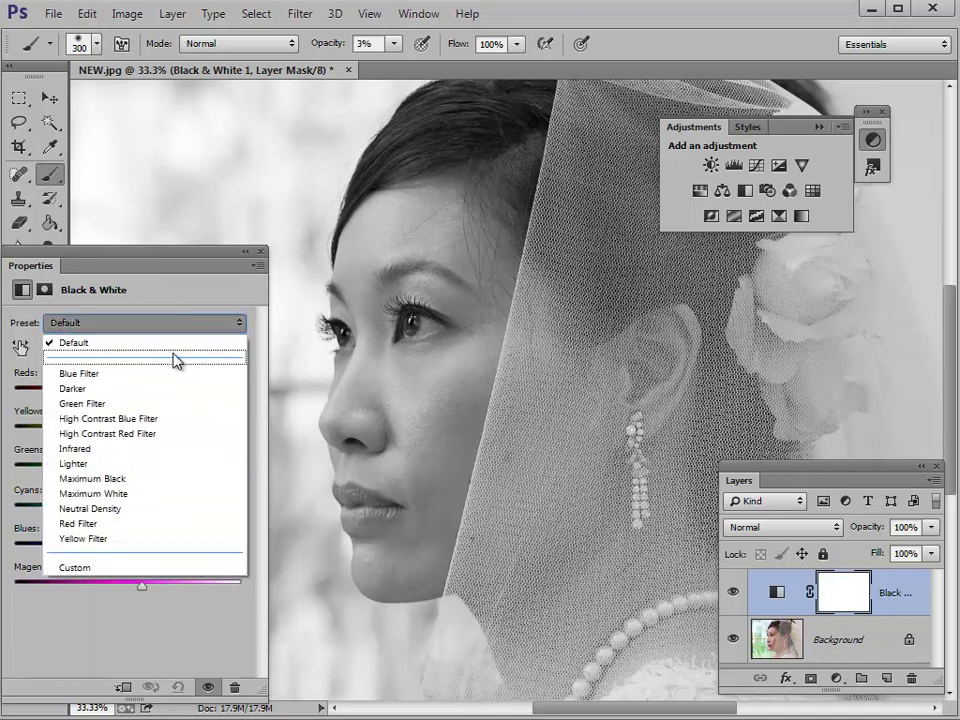
{"action": "left_click", "coordinate": [155, 539]}
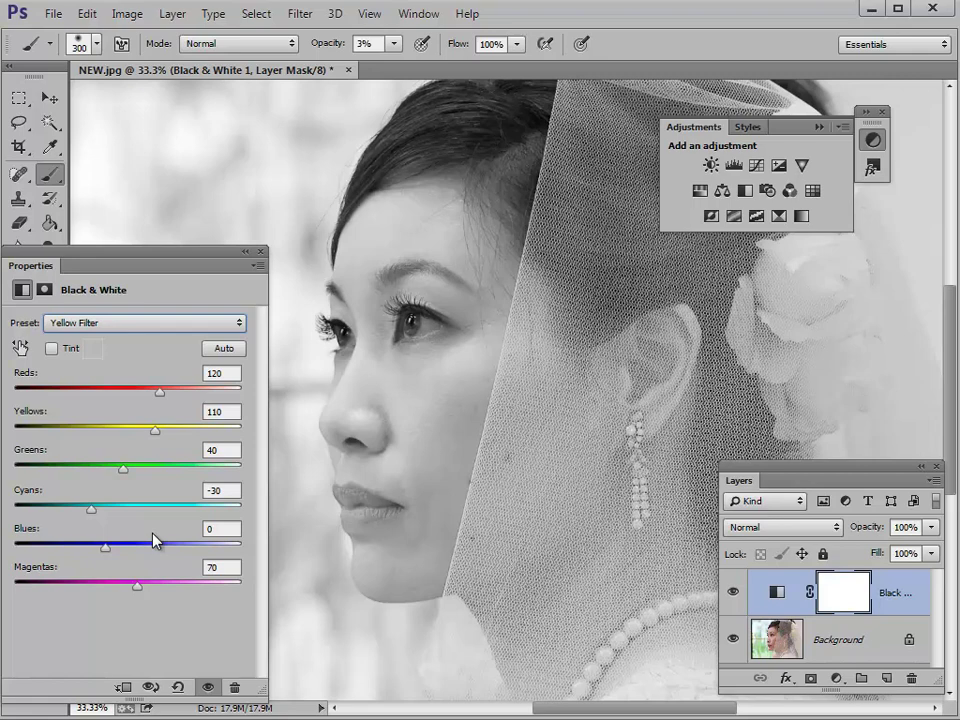
{"action": "key", "text": "Up"}
{"action": "key", "text": "Up"}
{"action": "key", "text": "Up"}
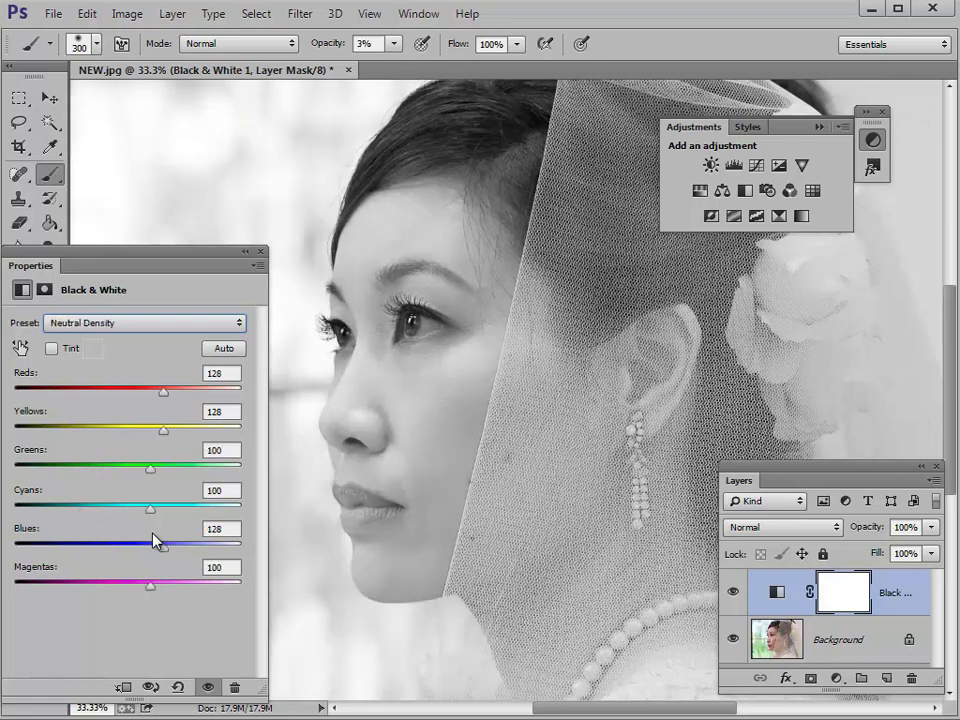
{"action": "key", "text": "Up"}
{"action": "key", "text": "Up"}
{"action": "key", "text": "Up"}
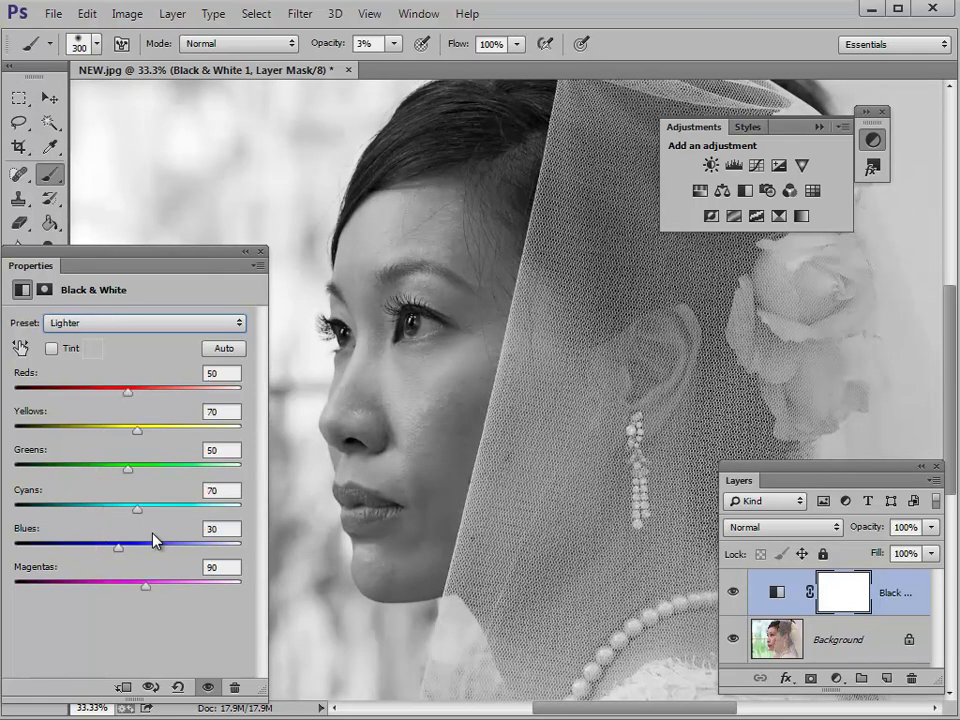
{"action": "key", "text": "Up"}
{"action": "key", "text": "Up"}
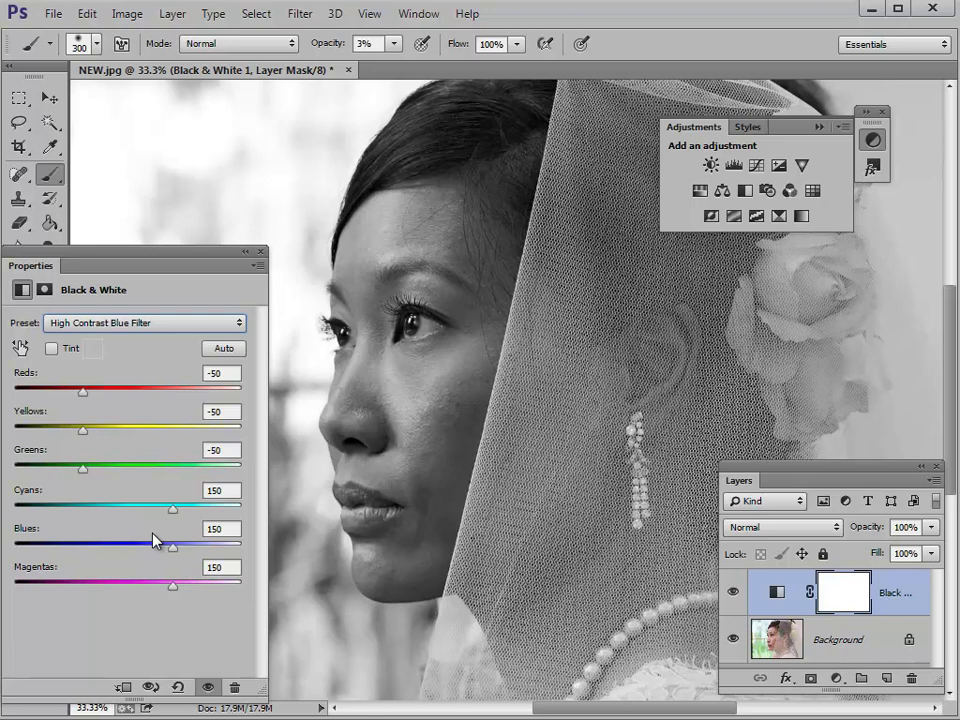
{"action": "key", "text": "Up"}
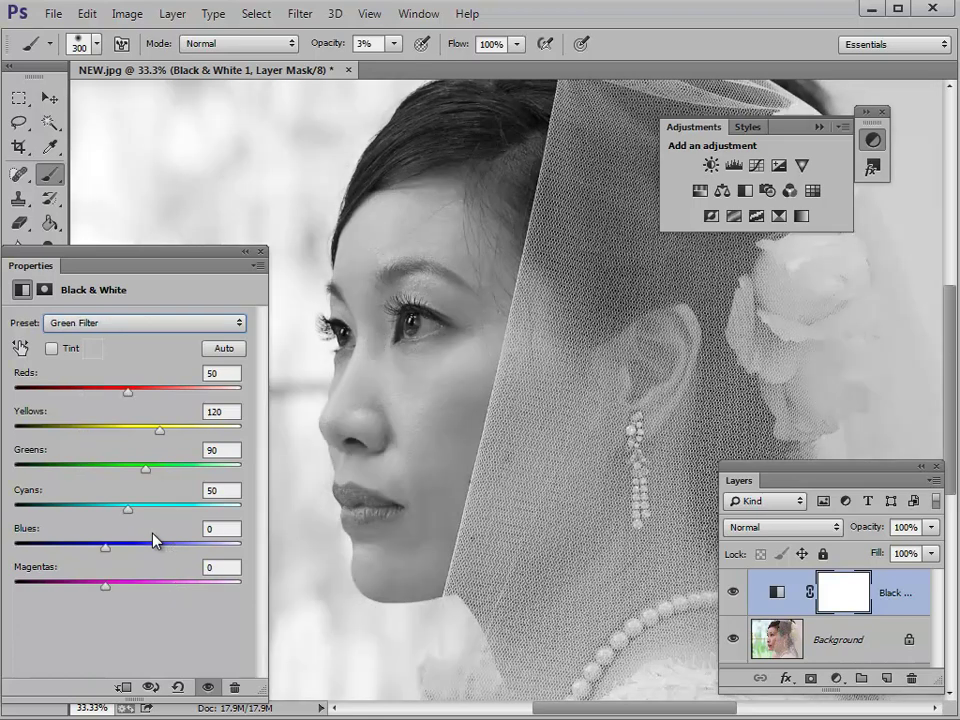
{"action": "key", "text": "Down"}
{"action": "key", "text": "Up"}
{"action": "key", "text": "Up"}
{"action": "key", "text": "Up"}
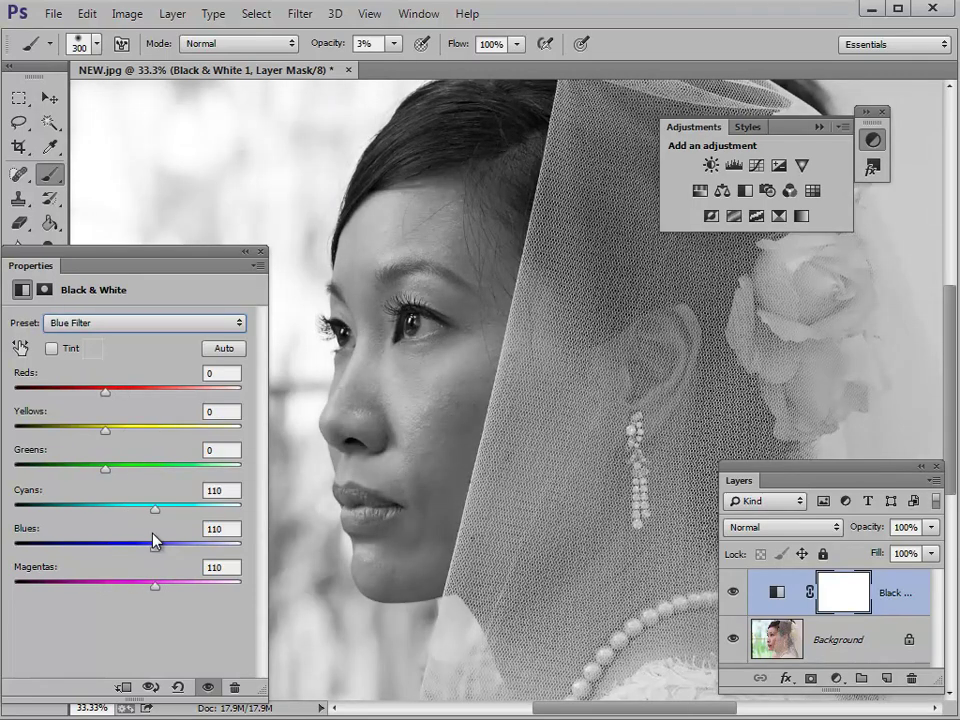
Step forward through the Black & White presets from Blue Filter to Neutral Density, comparing their tones.
{"action": "key", "text": "Down"}
{"action": "key", "text": "Down"}
{"action": "key", "text": "Down"}
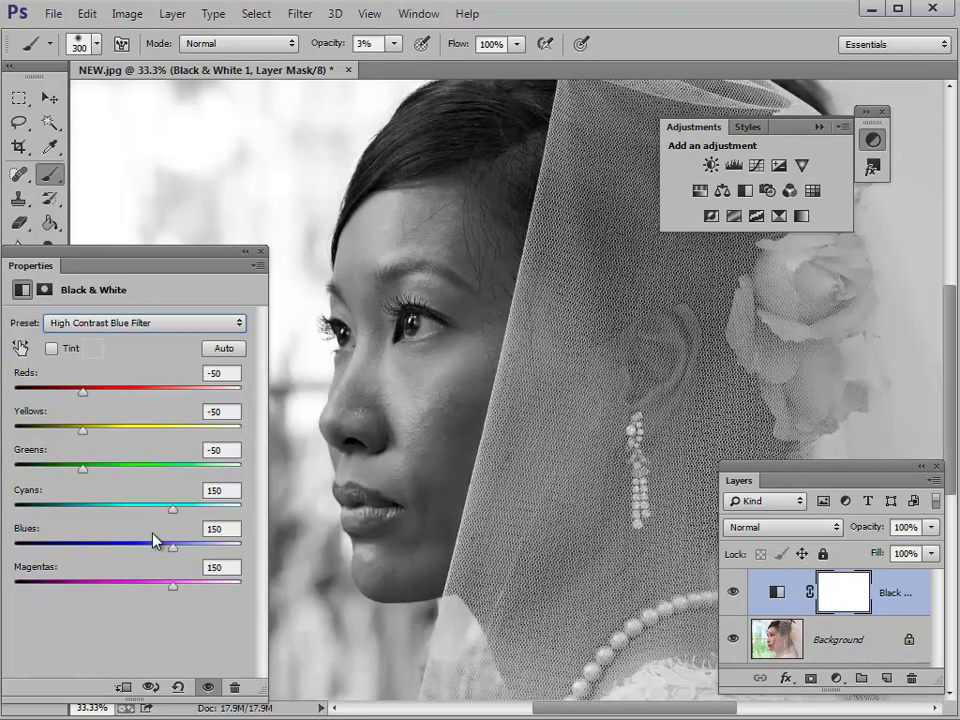
{"action": "key", "text": "Down"}
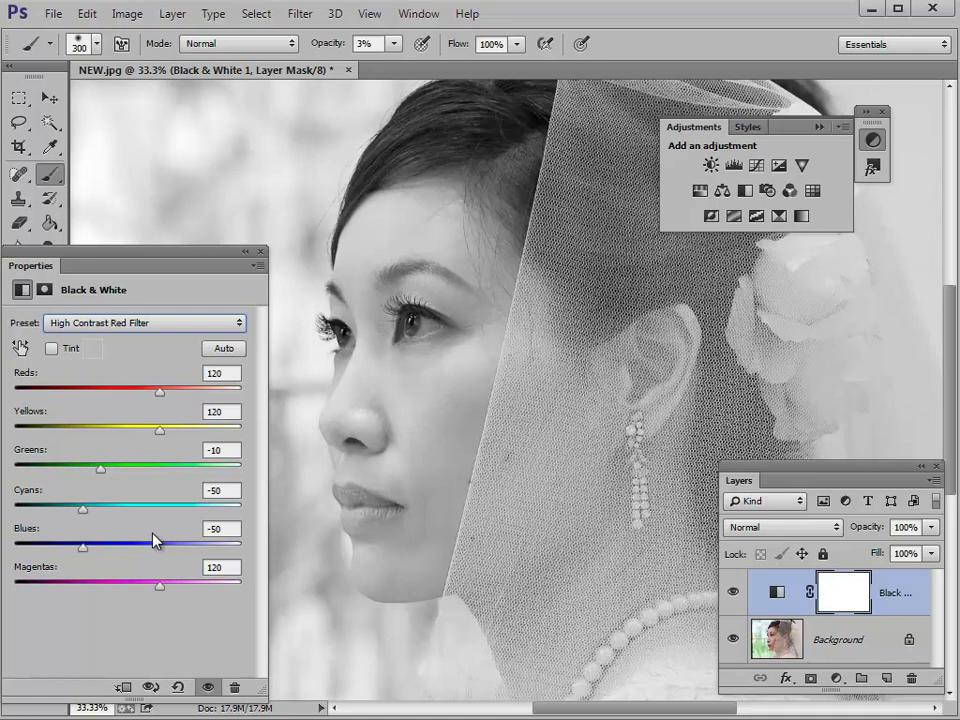
{"action": "key", "text": "Down"}
{"action": "key", "text": "Down"}
{"action": "key", "text": "Down"}
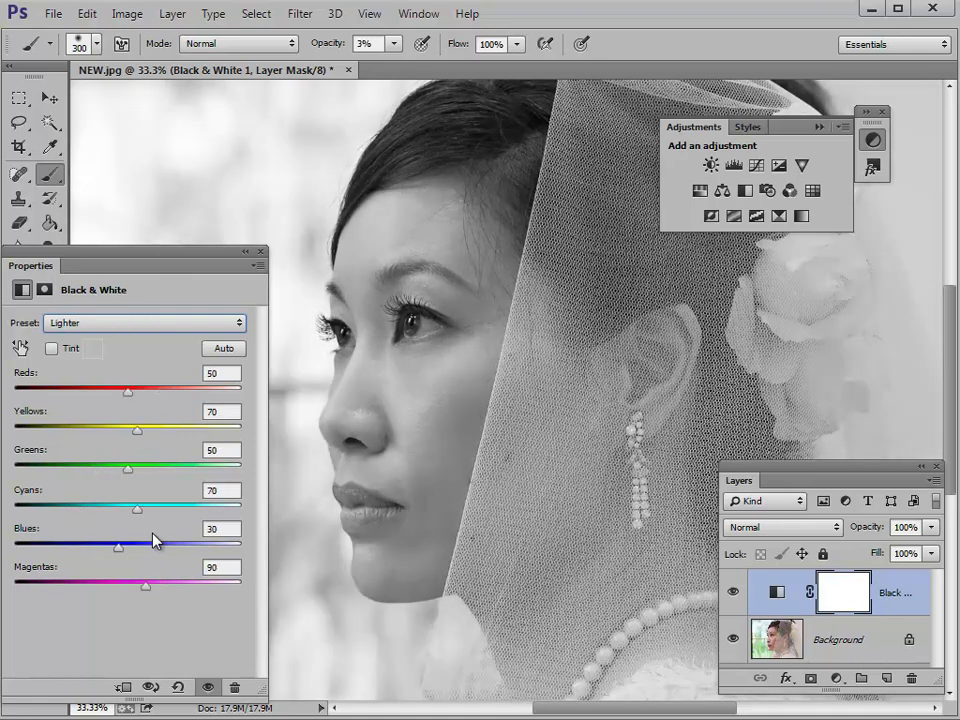
{"action": "key", "text": "Down"}
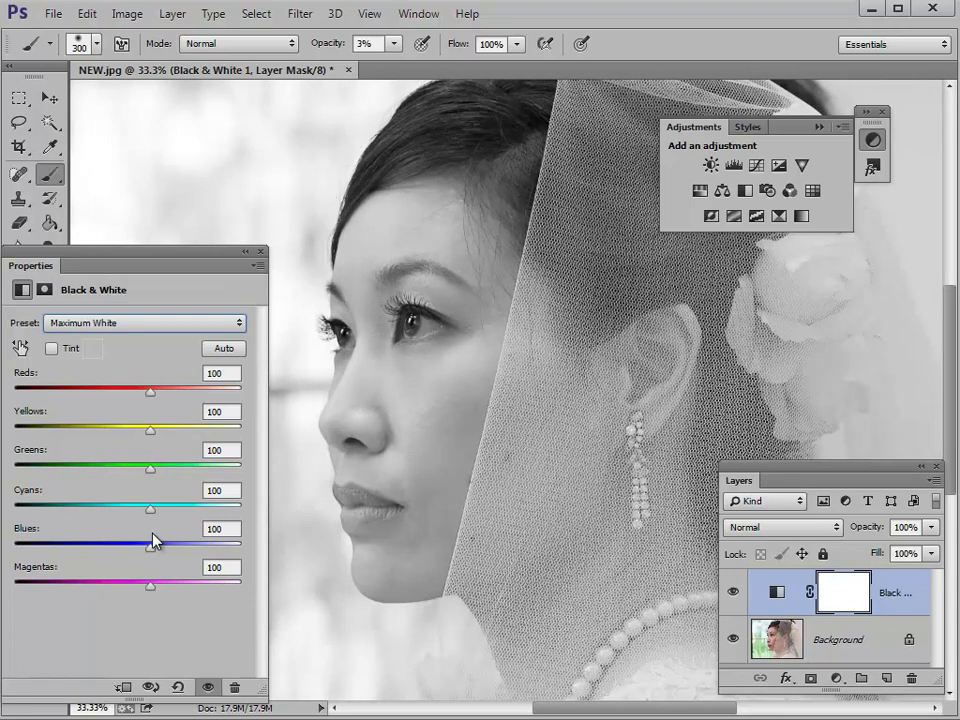
{"action": "key", "text": "Down"}
{"action": "key", "text": "Down"}
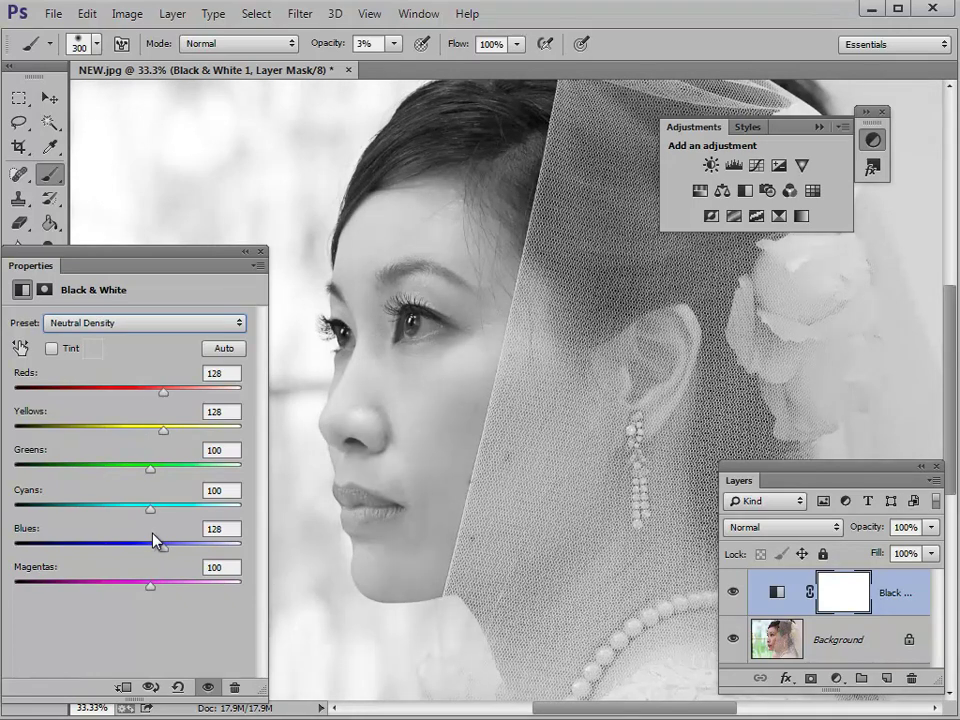
Compare the Neutral Density and Red Filter presets on the portrait and keep Red Filter.
{"action": "key", "text": "Up"}
{"action": "key", "text": "Down"}
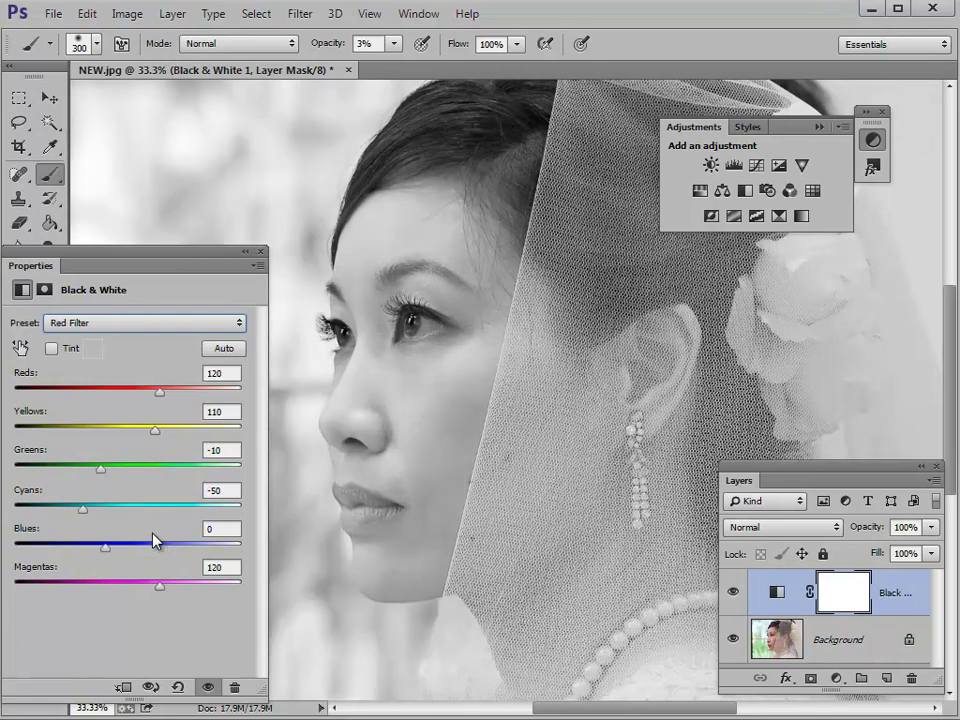
{"action": "key", "text": "Up"}
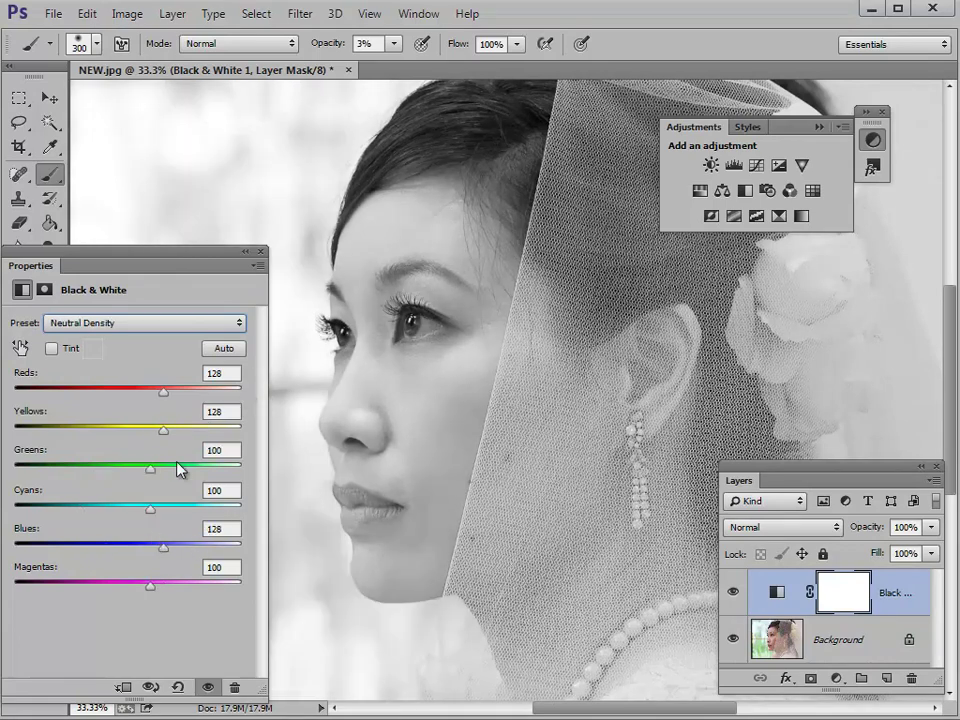
{"action": "key", "text": "Up"}
{"action": "key", "text": "Down"}
{"action": "key", "text": "Down"}
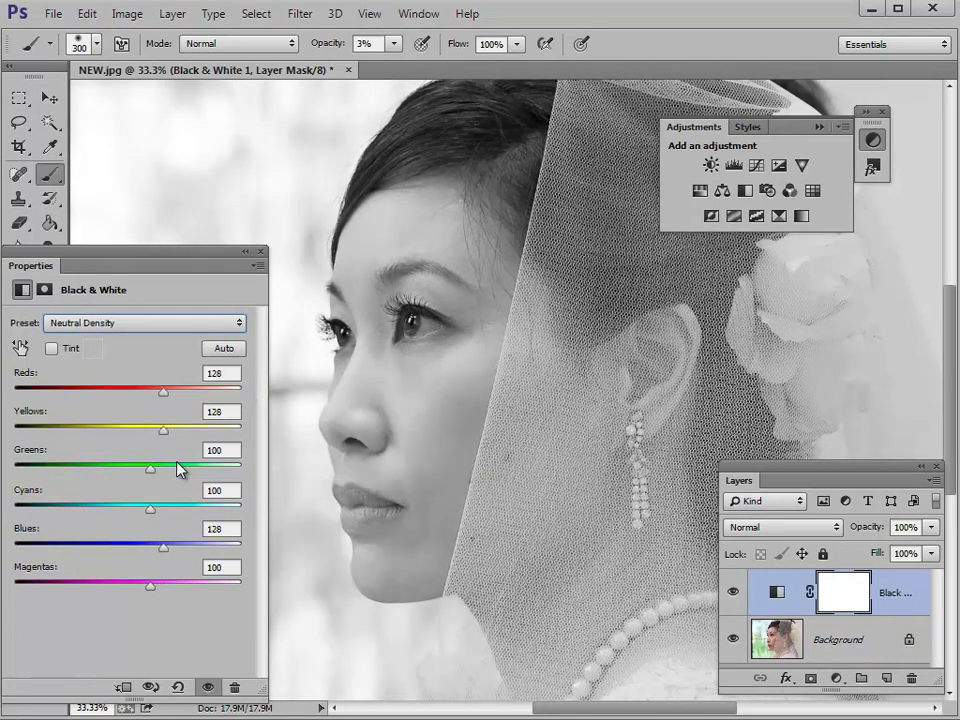
{"action": "key", "text": "Up"}
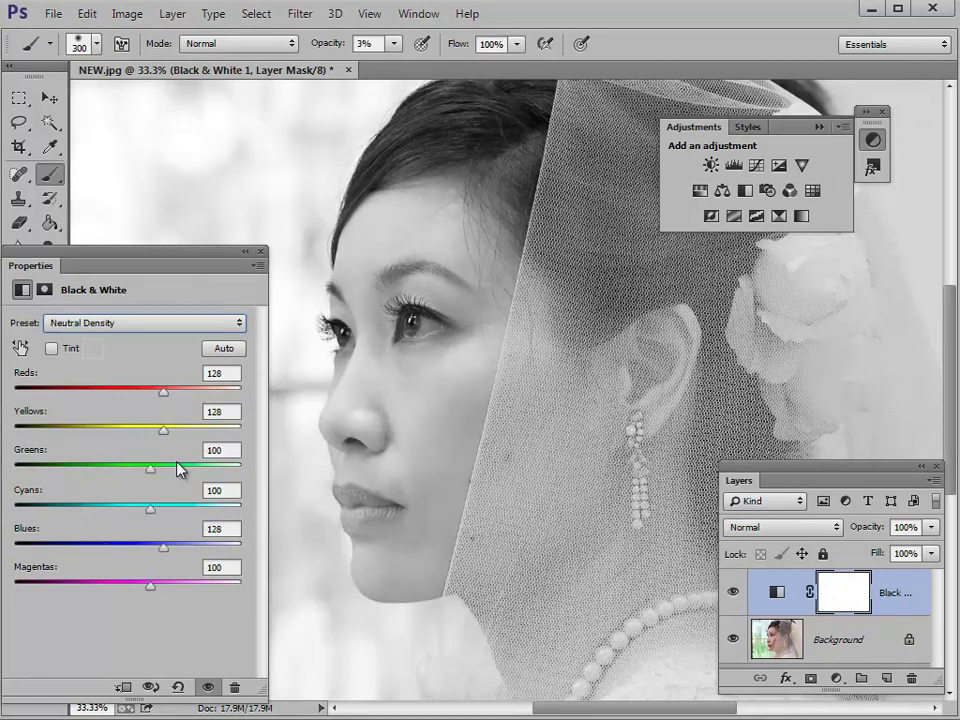
{"action": "key", "text": "Down"}
{"action": "key", "text": "ctrl+z"}
{"action": "key", "text": "ctrl+z"}
{"action": "key", "text": "ctrl+z"}
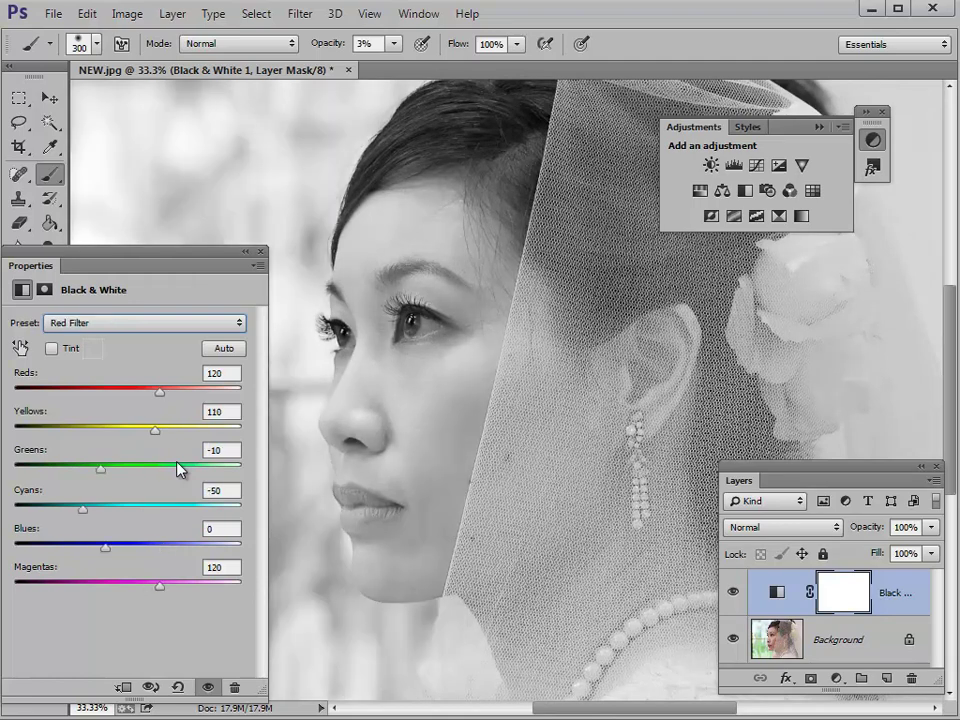
{"action": "key", "text": "ctrl+z"}
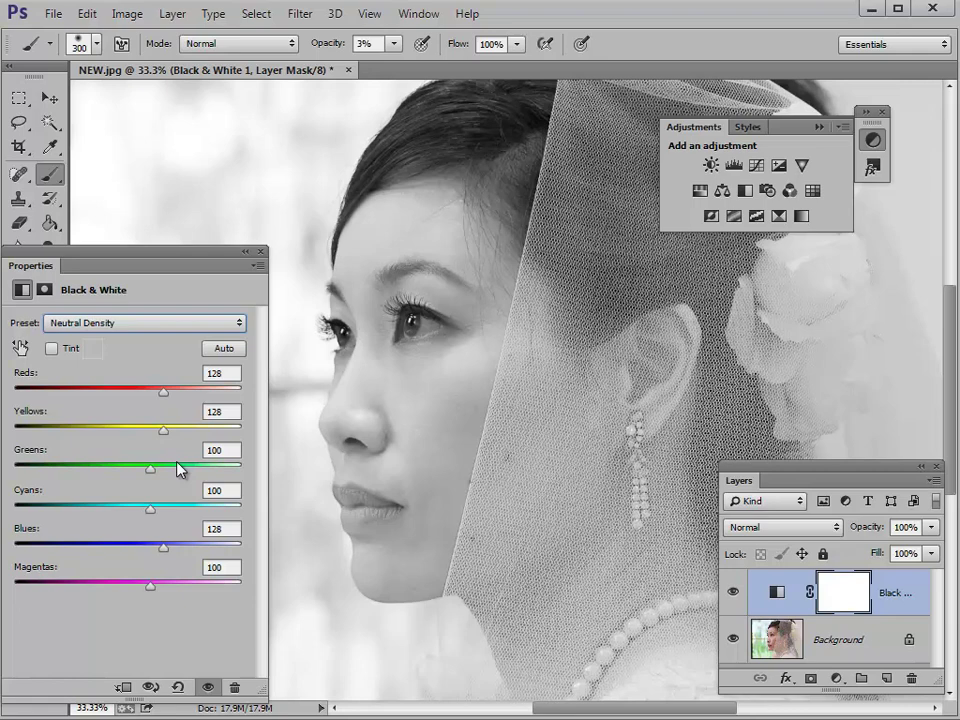
{"action": "key", "text": "ctrl+z"}
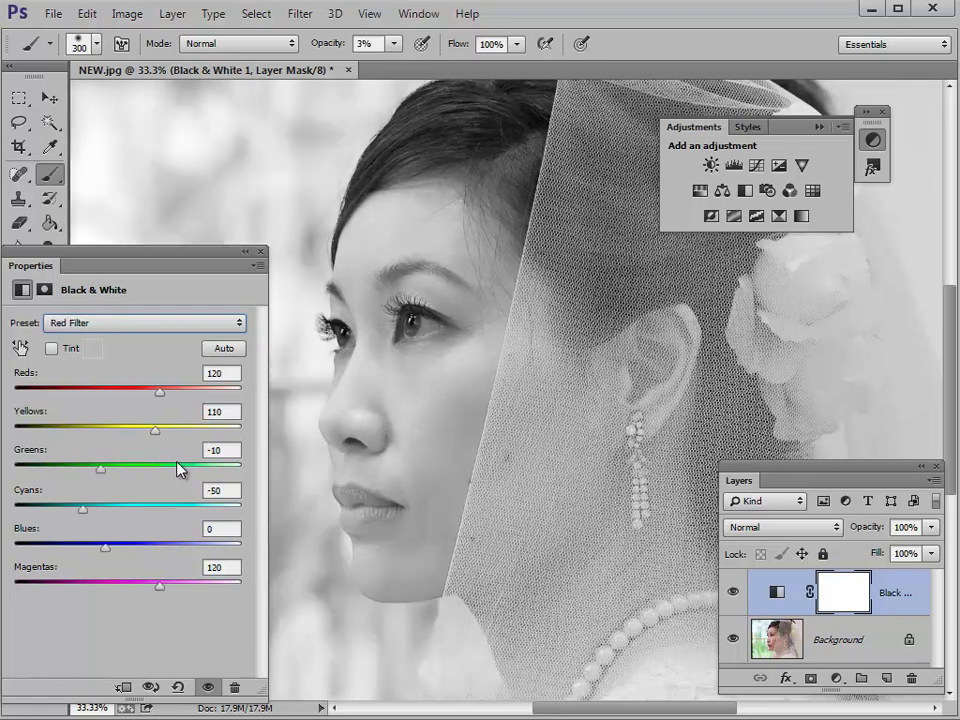
{"action": "key", "text": "ctrl+z"}
{"action": "key", "text": "ctrl+z"}
Move the Black & White settings clear of the face and raise Reds to 133 with the on-image adjustment on the cheek.
{"action": "left_click_drag", "start_coordinate": [100, 262], "coordinate": [750, 25]}
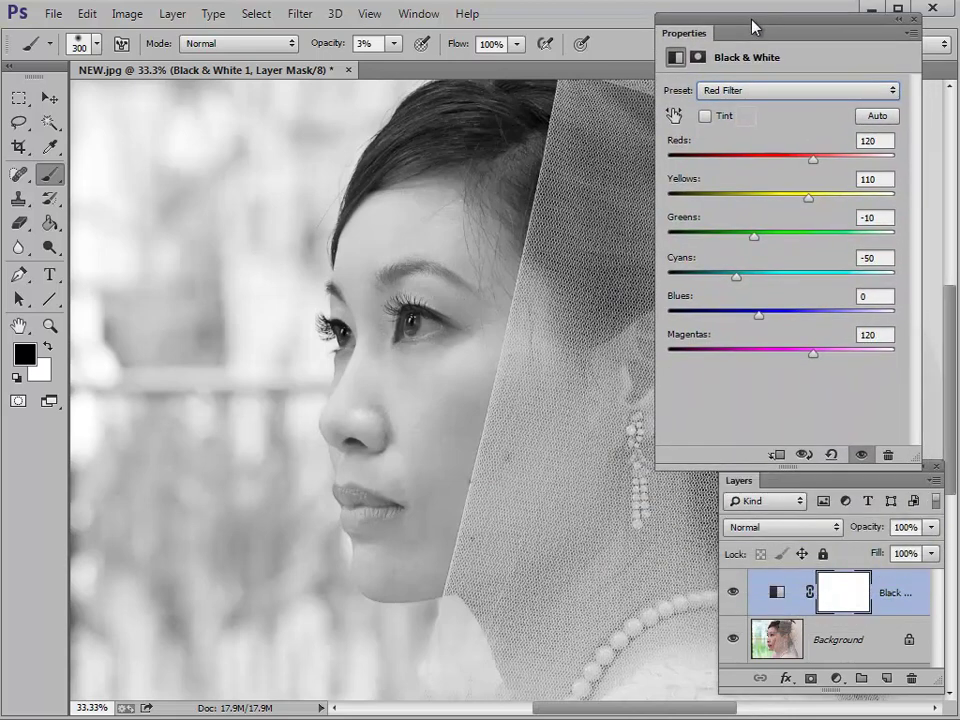
{"action": "left_click", "coordinate": [675, 117]}
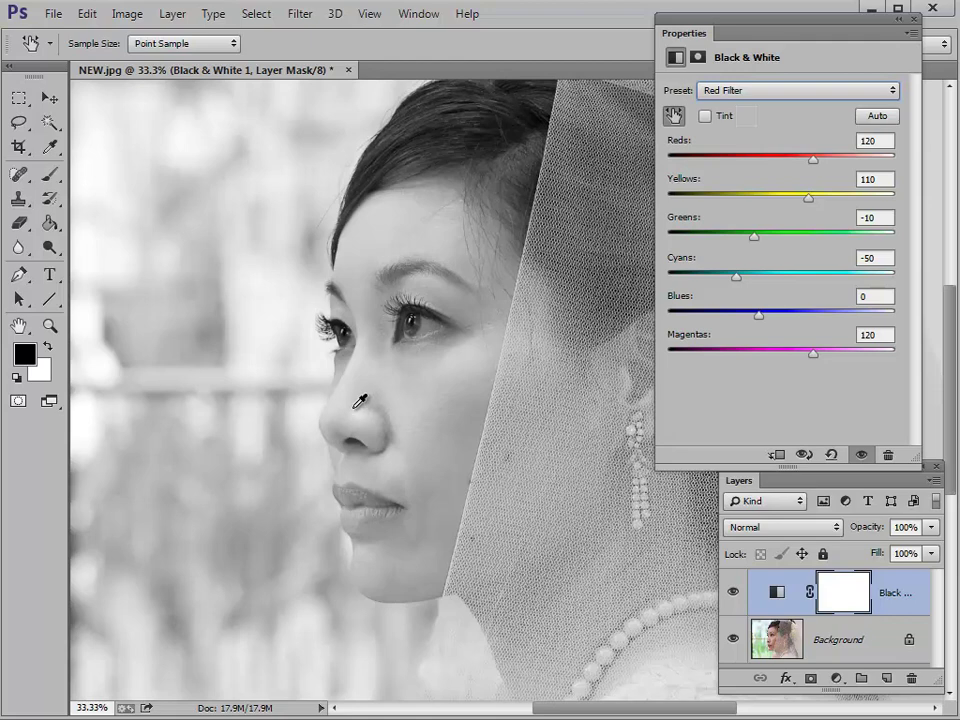
{"action": "left_click", "coordinate": [435, 428]}
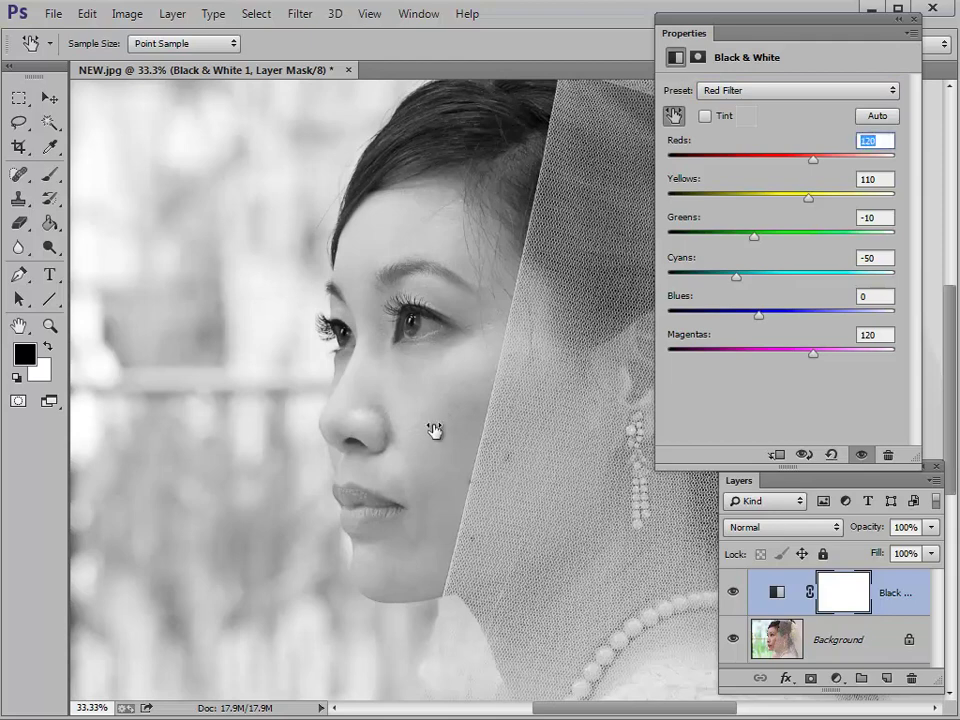
{"action": "mouse_move", "coordinate": [435, 428]}
{"action": "left_mouse_down"}
{"action": "mouse_move", "coordinate": [452, 428]}
{"action": "mouse_move", "coordinate": [414, 437]}
{"action": "mouse_move", "coordinate": [446, 438]}
{"action": "left_mouse_up"}
{"action": "left_click_drag", "start_coordinate": [446, 438], "coordinate": [439, 414]}
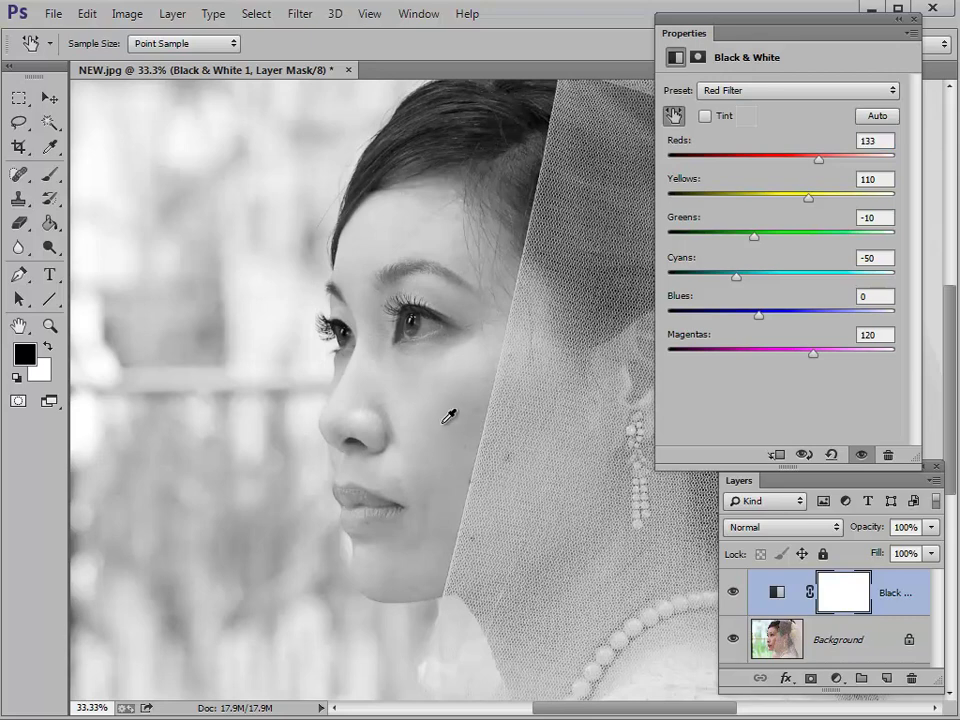
Enable Tint on the Black & White adjustment and set its colour to neutral grey 969696.
{"action": "left_click", "coordinate": [705, 118]}
{"action": "left_click", "coordinate": [747, 119]}
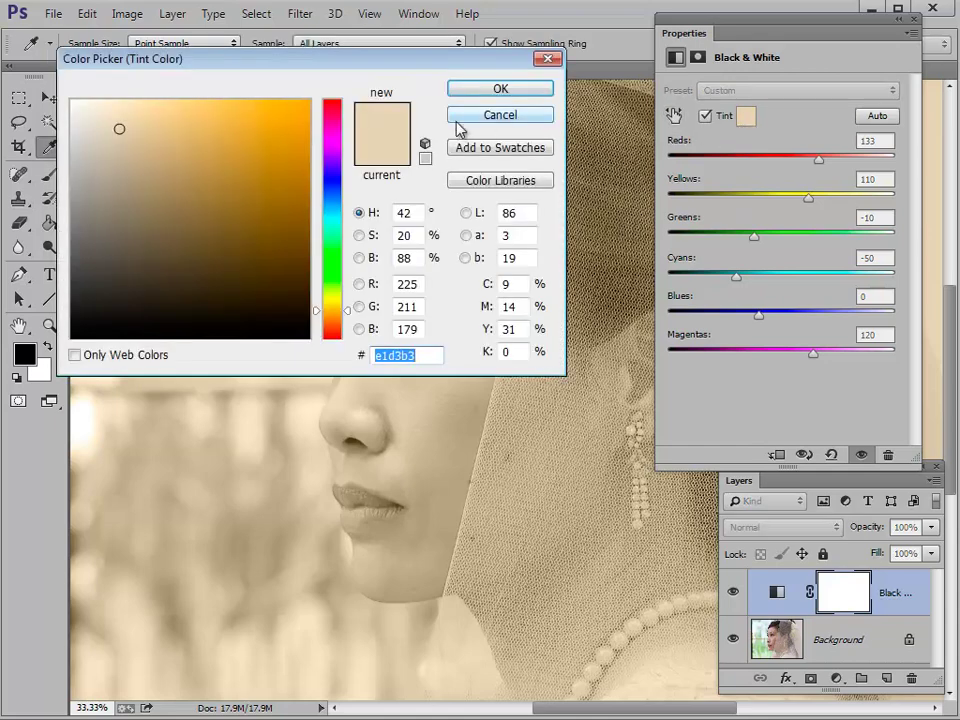
{"action": "left_click_drag", "start_coordinate": [122, 131], "coordinate": [79, 157]}
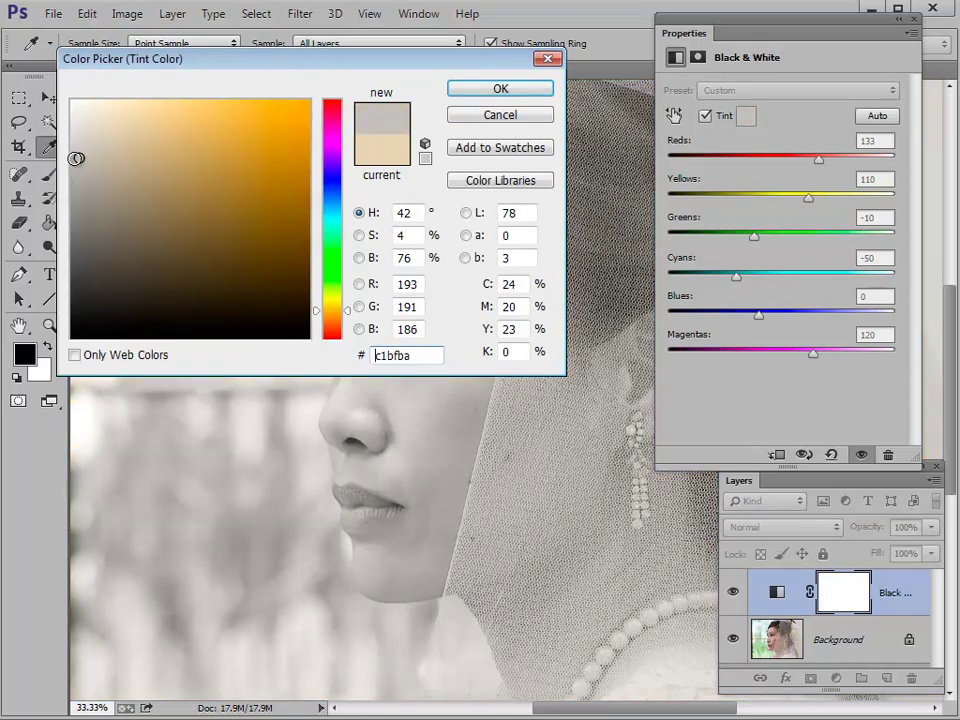
{"action": "left_click_drag", "start_coordinate": [76, 158], "coordinate": [70, 198]}
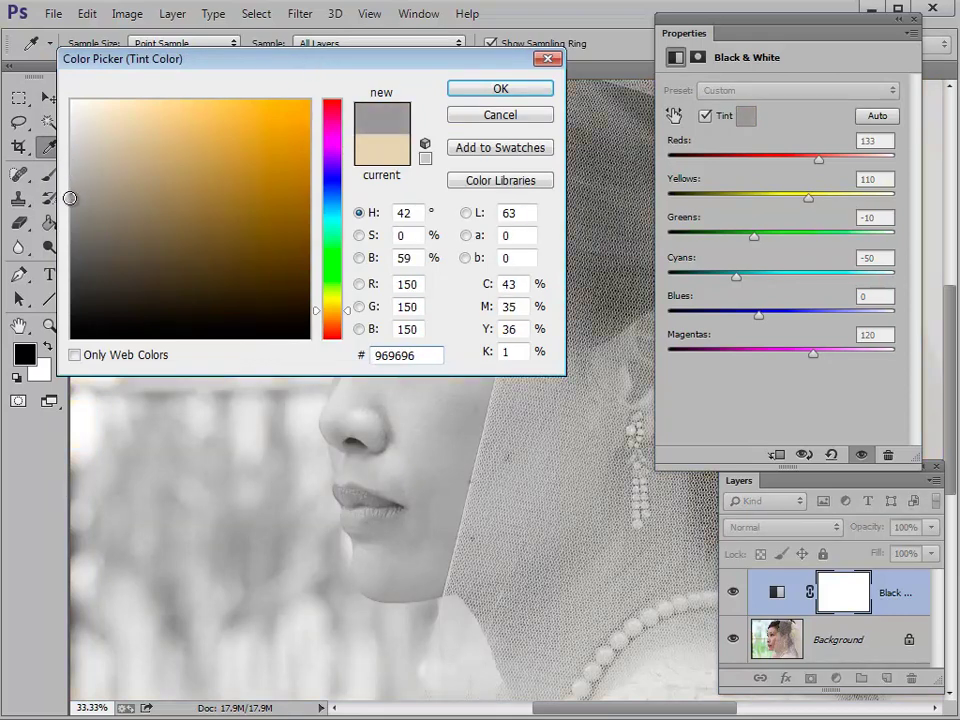
{"action": "left_click_drag", "start_coordinate": [244, 60], "coordinate": [124, 28]}
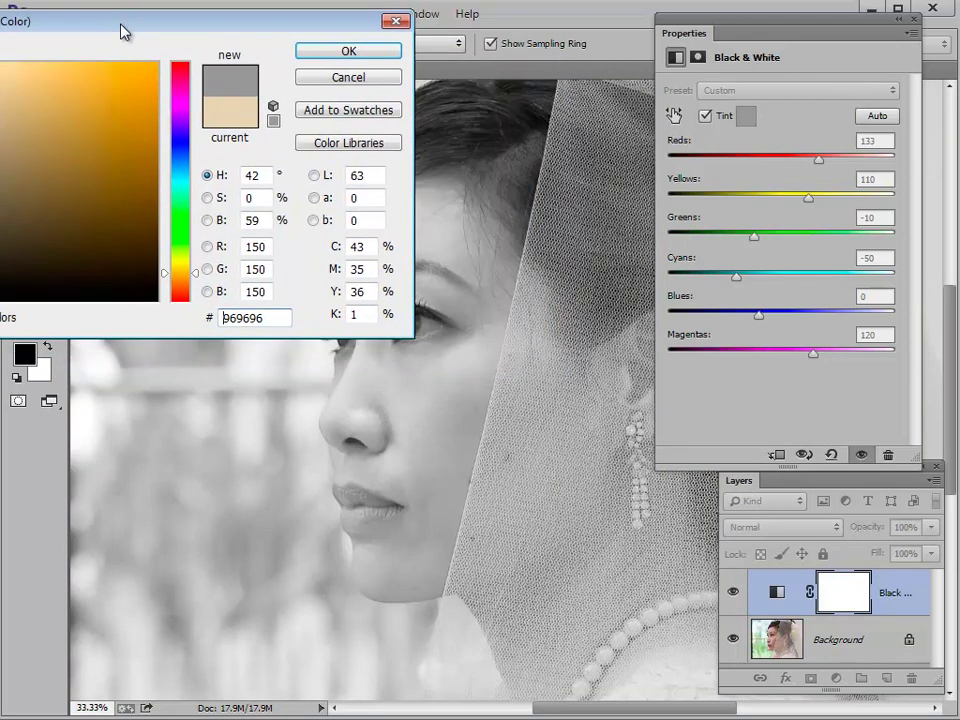
{"action": "left_click", "coordinate": [329, 49]}
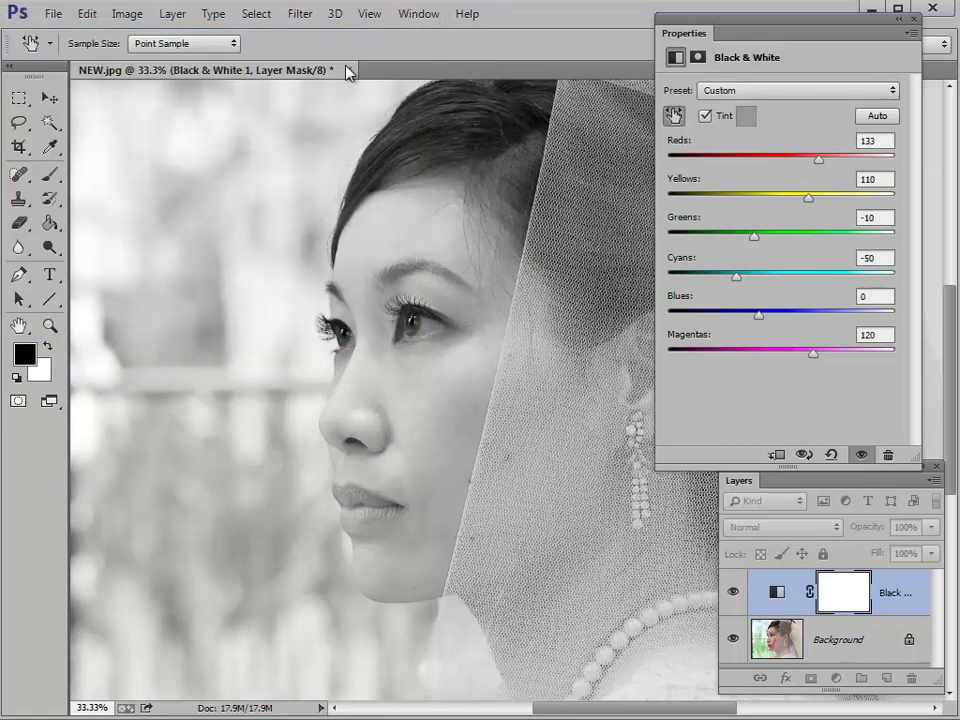
Compare the portrait with Tint off and on, and set the Black & White tint colour to warm grey 908e8a.
{"action": "left_click", "coordinate": [705, 117]}
{"action": "left_click", "coordinate": [705, 117]}
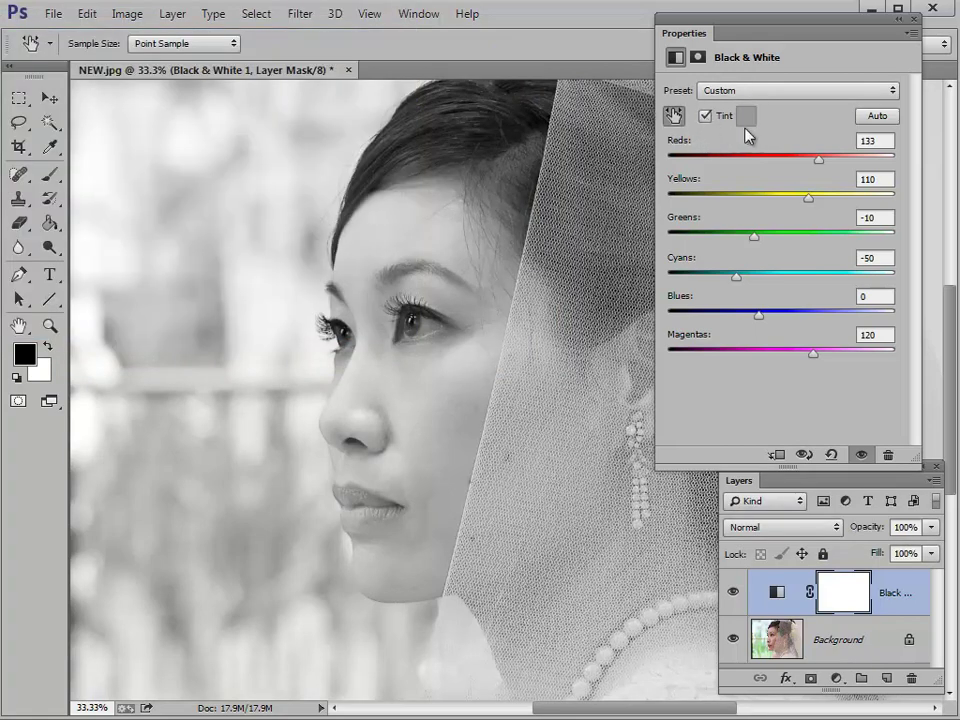
{"action": "left_click", "coordinate": [747, 117]}
{"action": "left_click_drag", "start_coordinate": [228, 25], "coordinate": [313, 29]}
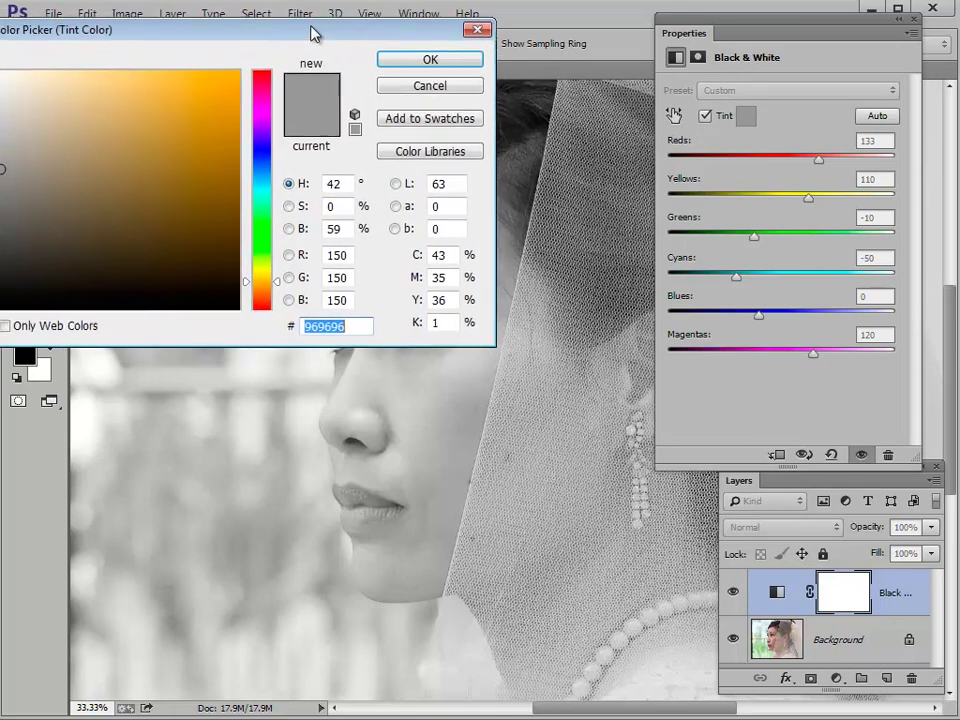
{"action": "left_click", "coordinate": [30, 143]}
{"action": "left_click_drag", "start_coordinate": [30, 143], "coordinate": [13, 170]}
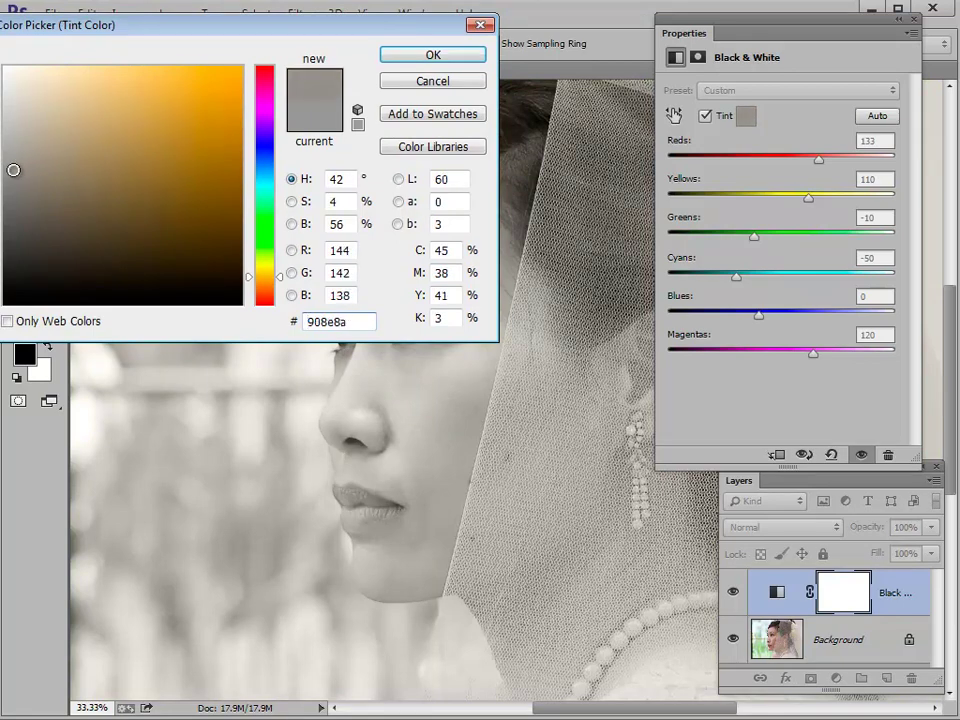
{"action": "left_click", "coordinate": [433, 55]}
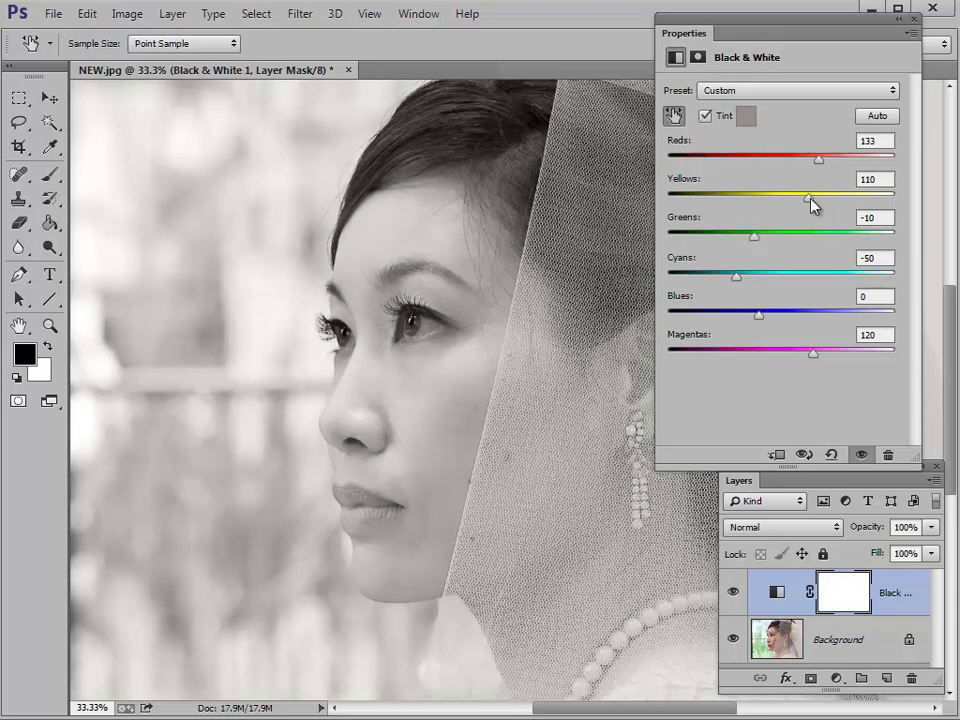
Set the Black & White adjustment's Yellows to 85, Cyans to 15 and Blues to 300.
{"action": "mouse_move", "coordinate": [811, 204]}
{"action": "left_mouse_down"}
{"action": "mouse_move", "coordinate": [866, 199]}
{"action": "mouse_move", "coordinate": [795, 215]}
{"action": "mouse_move", "coordinate": [831, 204]}
{"action": "mouse_move", "coordinate": [803, 212]}
{"action": "left_mouse_up"}
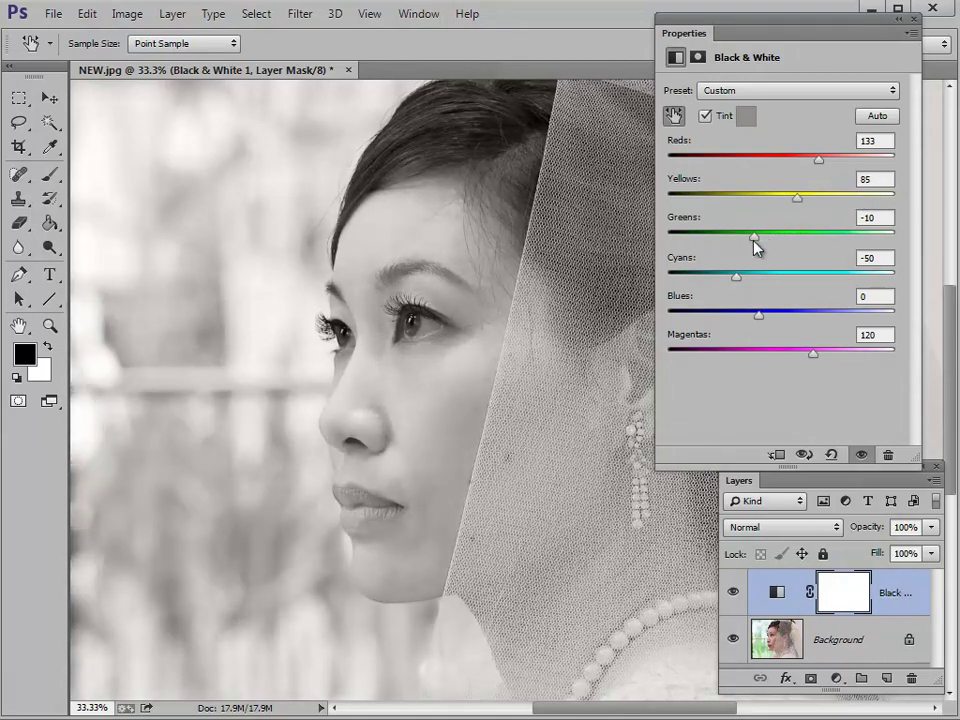
{"action": "left_click_drag", "start_coordinate": [735, 274], "coordinate": [936, 343]}
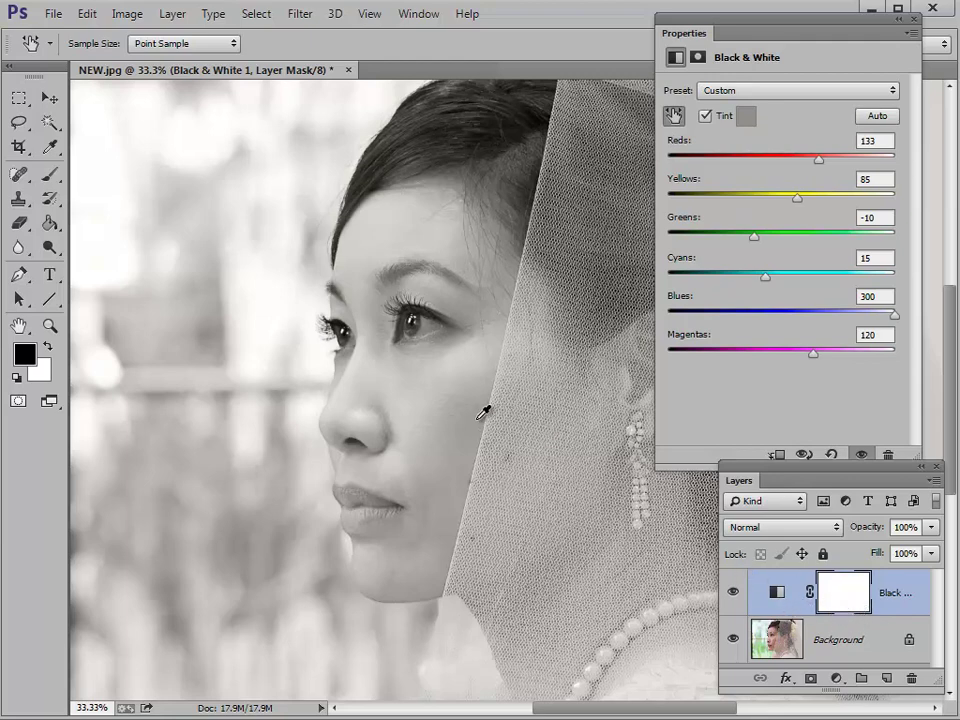
Paint the Black & White layer mask over the cheek with a black 300 px Brush at 3% opacity.
{"action": "left_click", "coordinate": [49, 147]}
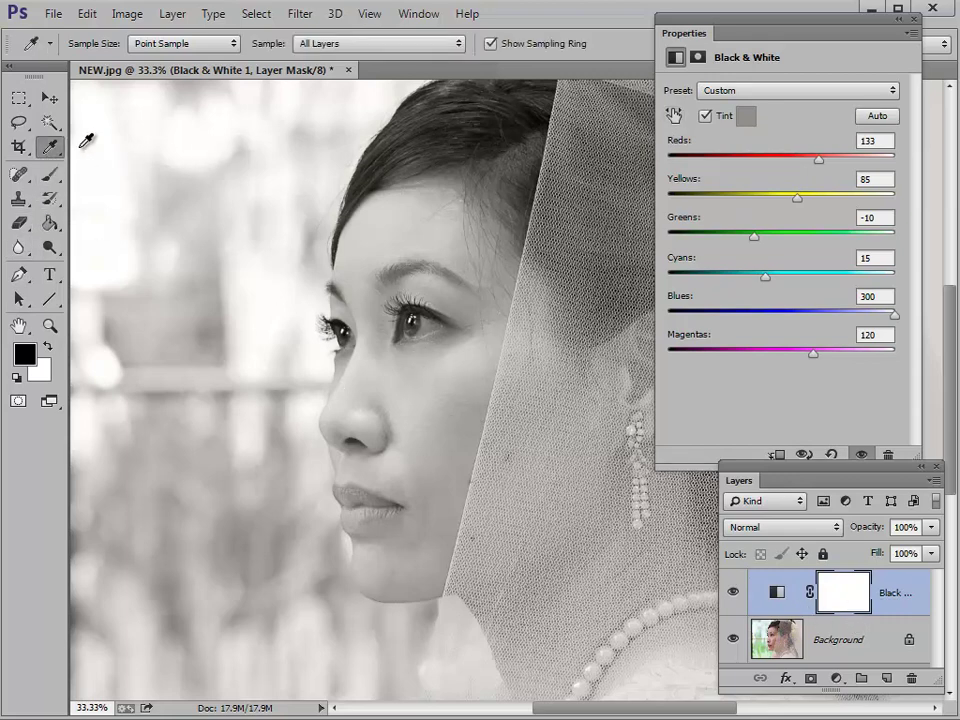
{"action": "left_click", "coordinate": [49, 173]}
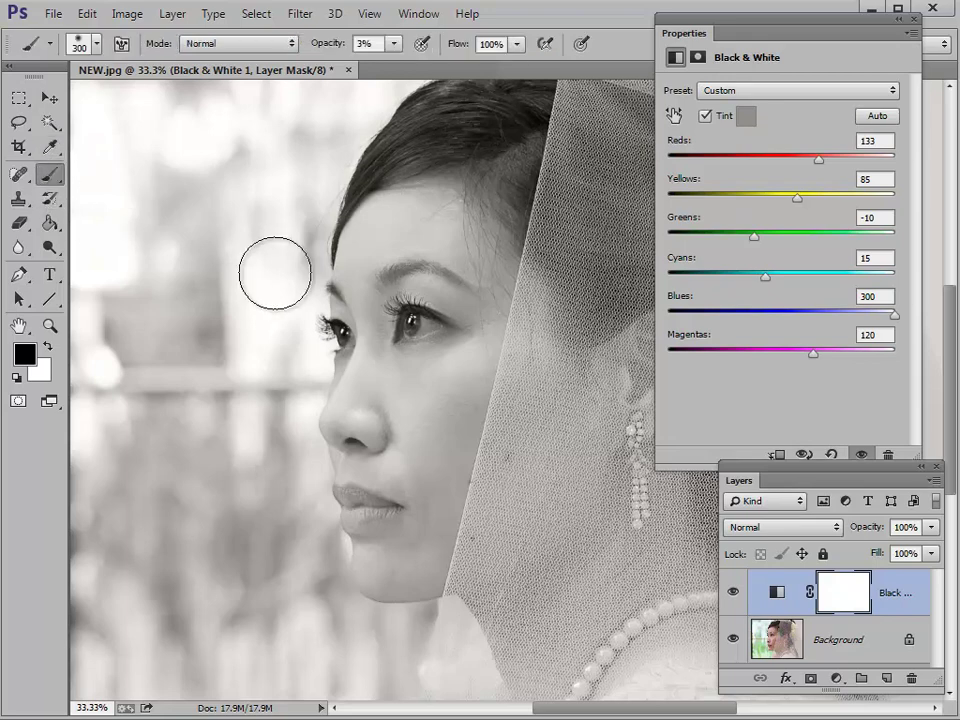
{"action": "mouse_move", "coordinate": [435, 377]}
{"action": "left_mouse_down"}
{"action": "mouse_move", "coordinate": [401, 419]}
{"action": "mouse_move", "coordinate": [466, 413]}
{"action": "mouse_move", "coordinate": [411, 395]}
{"action": "mouse_move", "coordinate": [483, 403]}
{"action": "mouse_move", "coordinate": [439, 391]}
{"action": "mouse_move", "coordinate": [509, 411]}
{"action": "mouse_move", "coordinate": [461, 446]}
{"action": "left_mouse_up"}
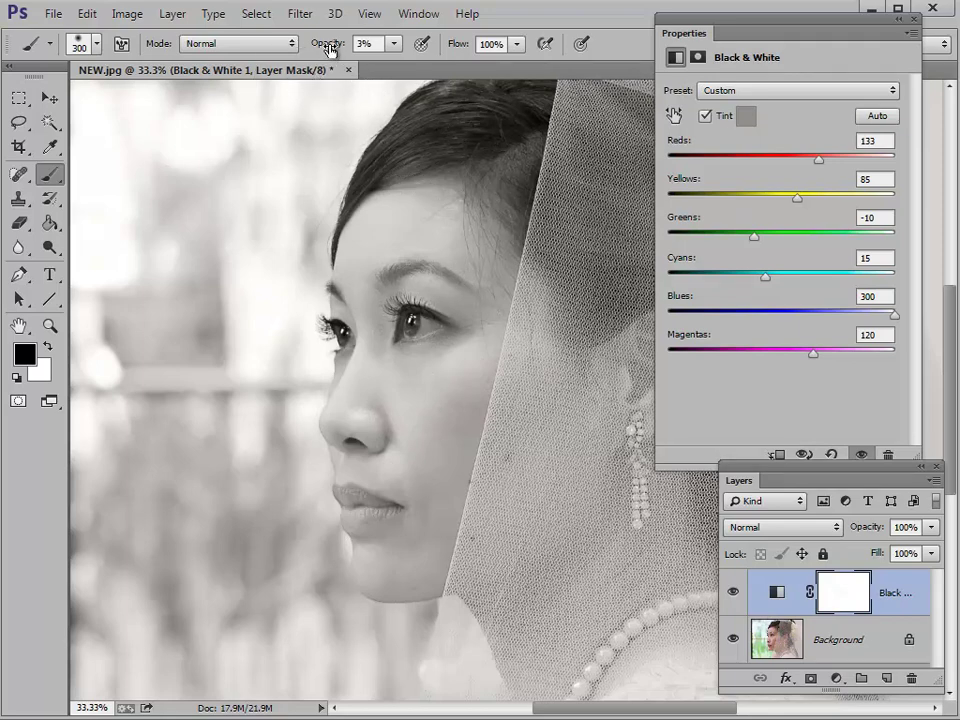
Try painting the face back to full colour on the mask at 100% brush opacity, and clear those strokes.
{"action": "left_click_drag", "start_coordinate": [330, 48], "coordinate": [424, 60]}
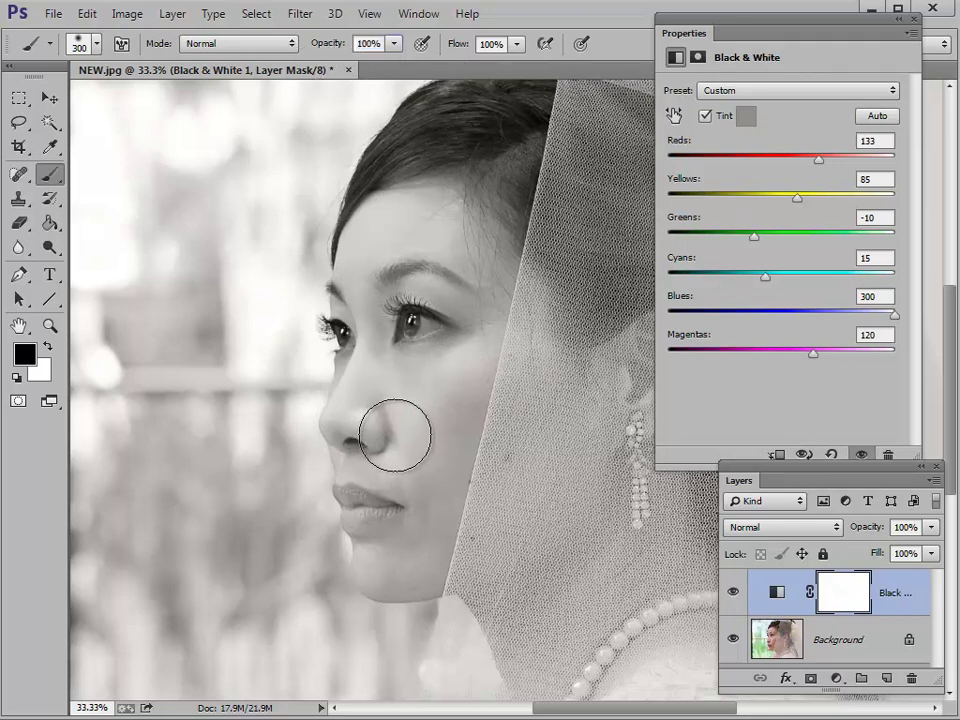
{"action": "mouse_move", "coordinate": [395, 435]}
{"action": "left_mouse_down"}
{"action": "mouse_move", "coordinate": [458, 318]}
{"action": "mouse_move", "coordinate": [379, 395]}
{"action": "mouse_move", "coordinate": [432, 275]}
{"action": "mouse_move", "coordinate": [375, 361]}
{"action": "mouse_move", "coordinate": [460, 235]}
{"action": "mouse_move", "coordinate": [428, 209]}
{"action": "mouse_move", "coordinate": [389, 265]}
{"action": "mouse_move", "coordinate": [407, 299]}
{"action": "mouse_move", "coordinate": [466, 341]}
{"action": "mouse_move", "coordinate": [470, 245]}
{"action": "mouse_move", "coordinate": [507, 280]}
{"action": "mouse_move", "coordinate": [532, 354]}
{"action": "mouse_move", "coordinate": [440, 461]}
{"action": "left_mouse_up"}
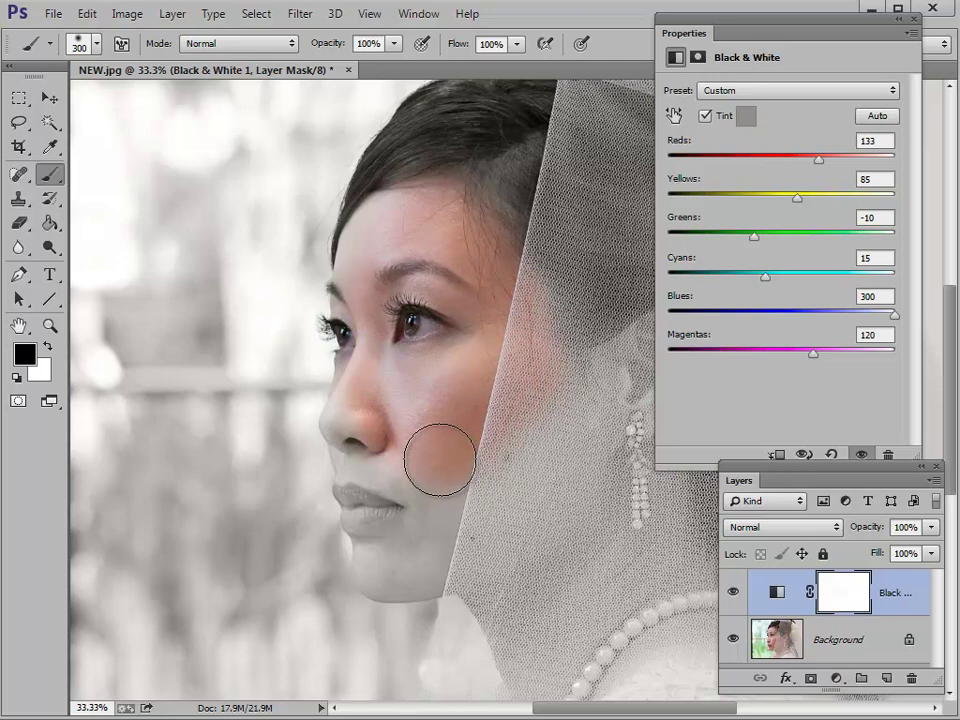
{"action": "mouse_move", "coordinate": [440, 461]}
{"action": "left_mouse_down"}
{"action": "mouse_move", "coordinate": [389, 483]}
{"action": "mouse_move", "coordinate": [418, 514]}
{"action": "left_mouse_up"}
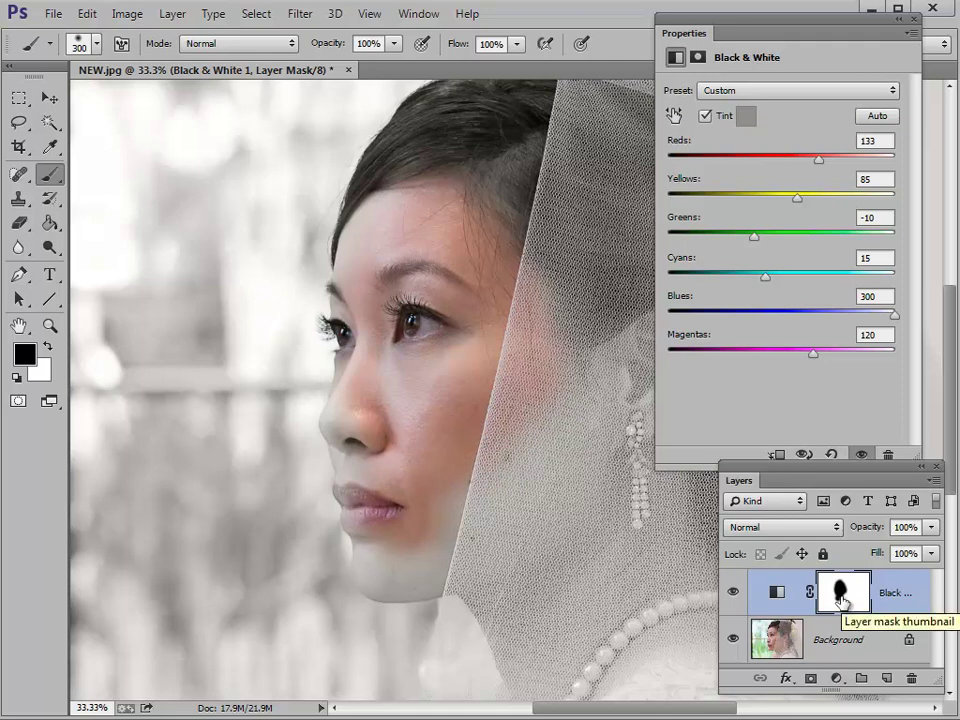
{"action": "left_click_drag", "start_coordinate": [840, 598], "coordinate": [834, 591]}
{"action": "key", "text": "ctrl+BackSpace"}
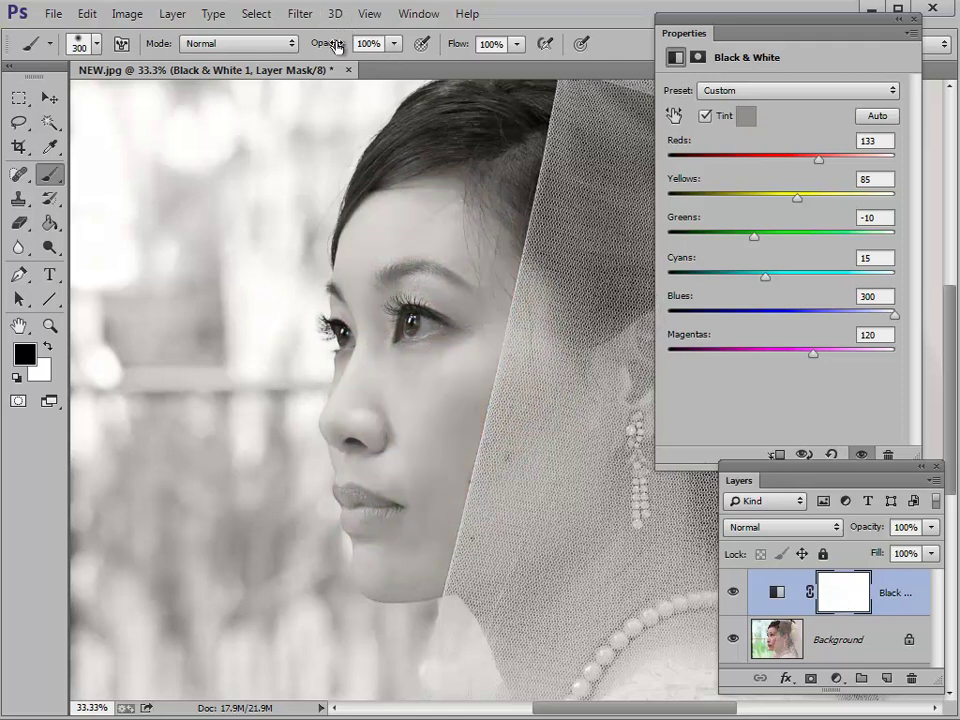
Paint the mask over the face and veil with a 900 px brush at 5% opacity to reveal faint colour.
{"action": "left_click_drag", "start_coordinate": [332, 45], "coordinate": [231, 91]}
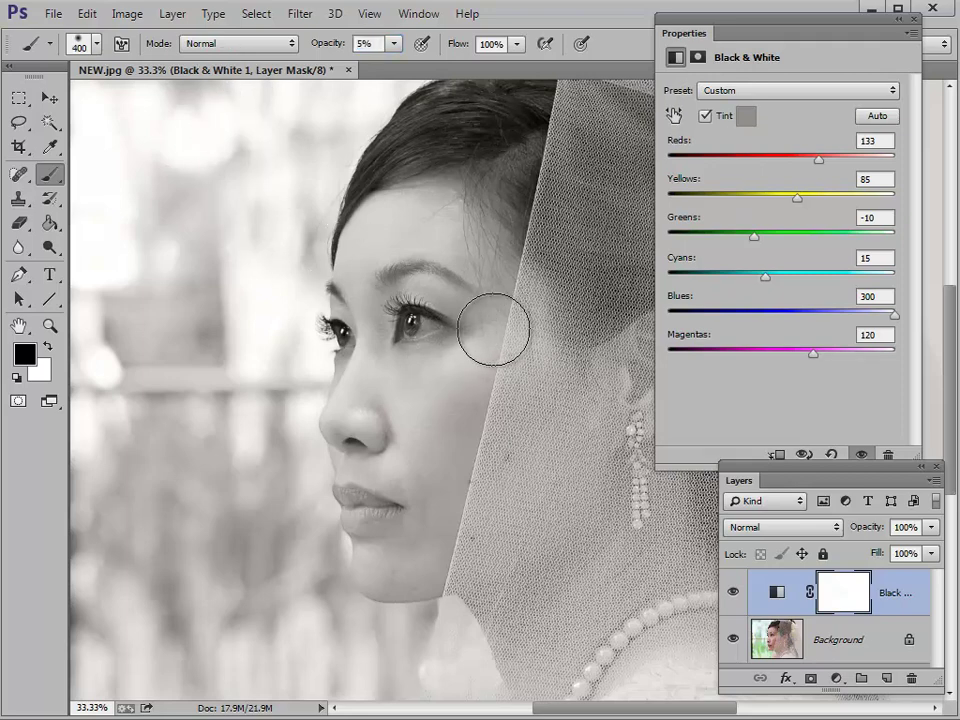
{"action": "key", "text": "bracketright"}
{"action": "key", "text": "bracketright"}
{"action": "key", "text": "bracketright"}
{"action": "key", "text": "bracketright"}
{"action": "key", "text": "bracketright"}
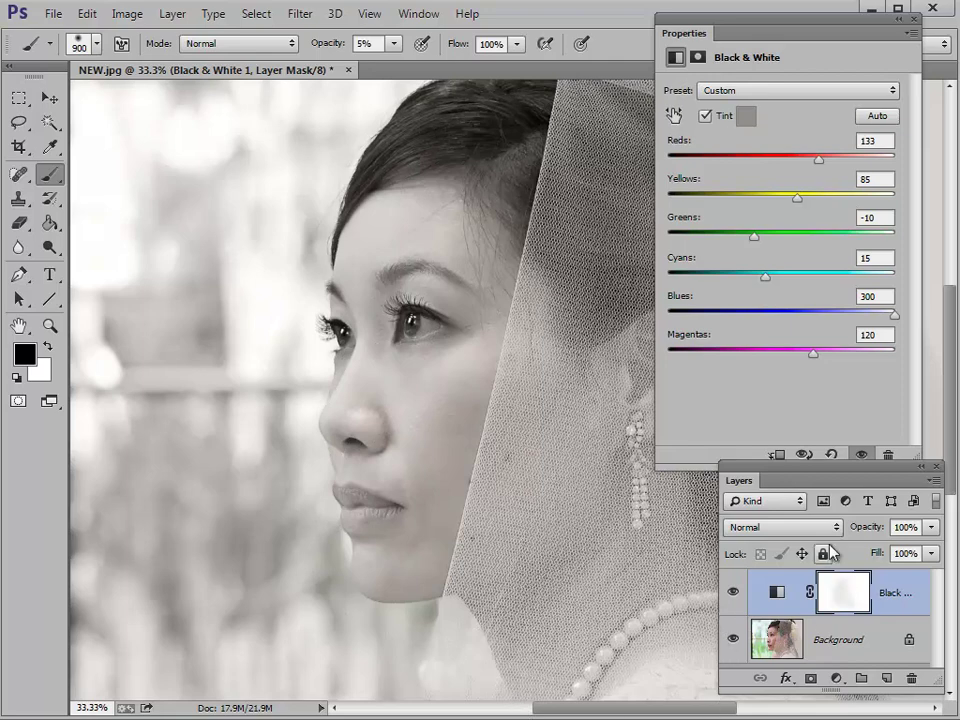
{"action": "mouse_move", "coordinate": [632, 347]}
{"action": "left_mouse_down"}
{"action": "mouse_move", "coordinate": [422, 210]}
{"action": "mouse_move", "coordinate": [354, 272]}
{"action": "mouse_move", "coordinate": [362, 428]}
{"action": "mouse_move", "coordinate": [383, 548]}
{"action": "left_mouse_up"}
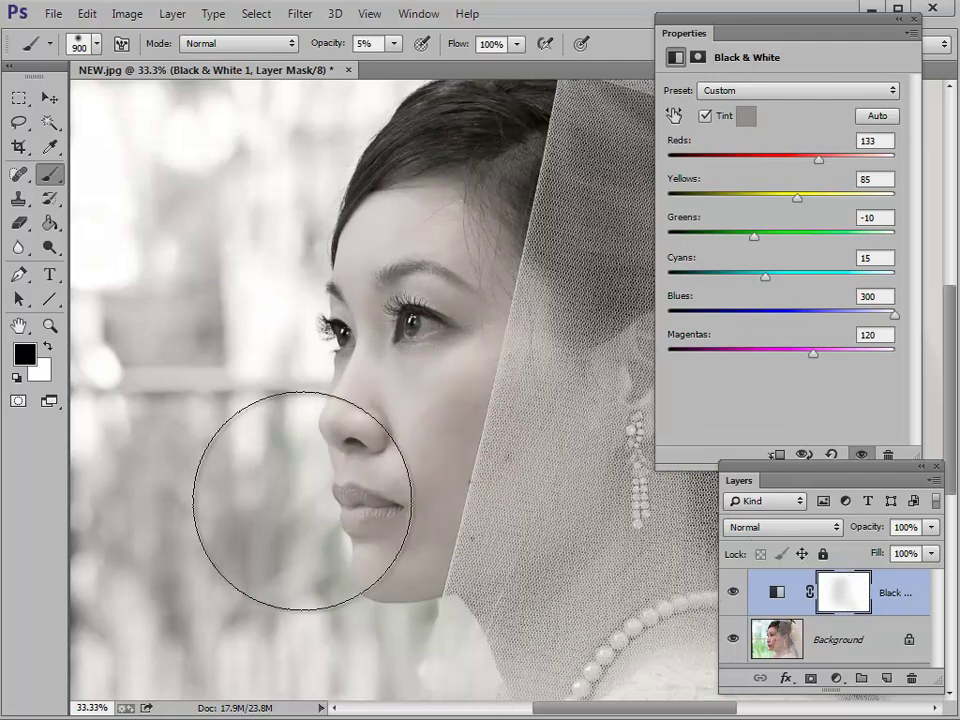
Reduce the brush to 80 px and paint the mask over the lips at 5% opacity.
{"action": "key", "text": "bracketleft"}
{"action": "key", "text": "bracketleft"}
{"action": "key", "text": "bracketleft"}
{"action": "key", "text": "bracketleft"}
{"action": "key", "text": "bracketleft"}
{"action": "key", "text": "bracketleft"}
{"action": "key", "text": "bracketleft"}
{"action": "key", "text": "bracketleft"}
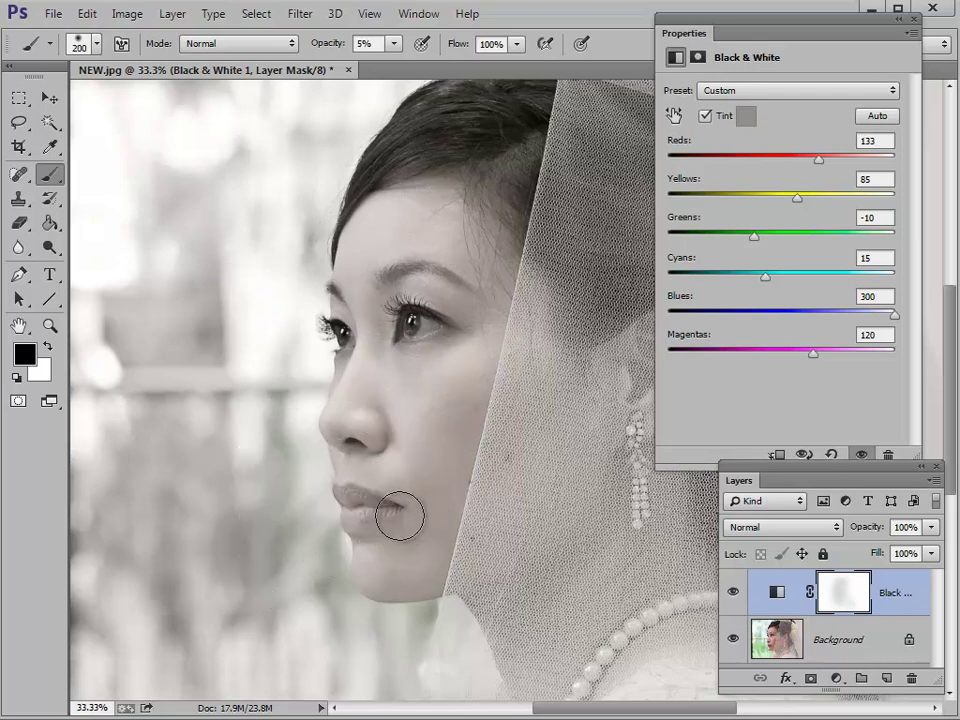
{"action": "key", "text": "bracketleft"}
{"action": "key", "text": "bracketleft"}
{"action": "key", "text": "bracketleft"}
{"action": "key", "text": "bracketleft"}
{"action": "key", "text": "bracketleft"}
{"action": "key", "text": "bracketleft"}
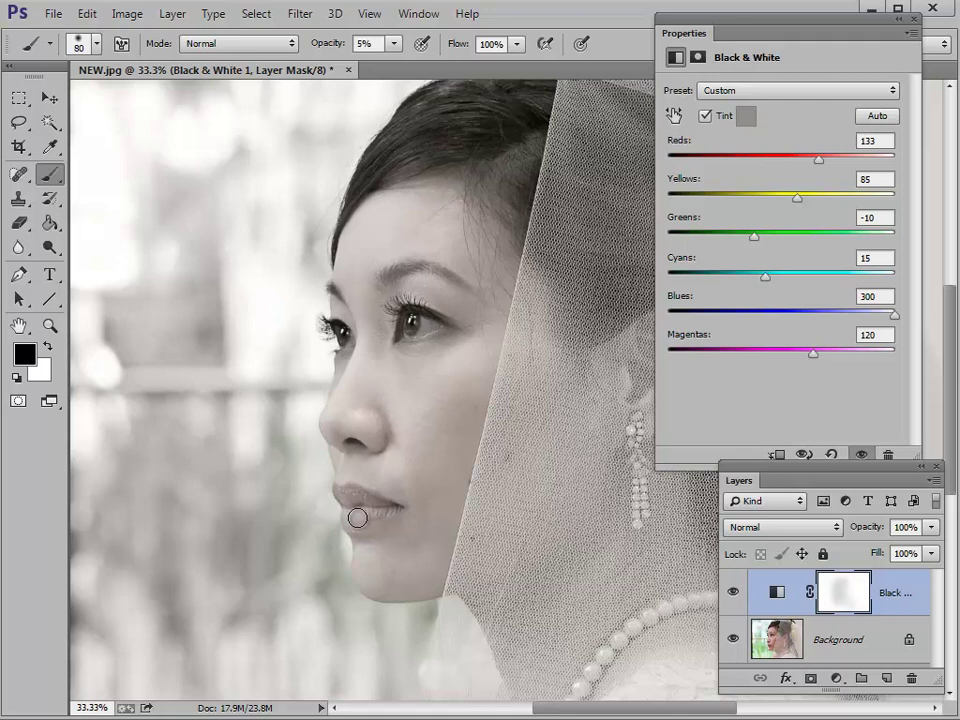
Move the Properties, Layers and collapsed Adjustments panels clear of the portrait, and set the brush opacity to 9%.
{"action": "scroll", "coordinate": [360, 505], "scroll_direction": "down", "scroll_amount": 1}
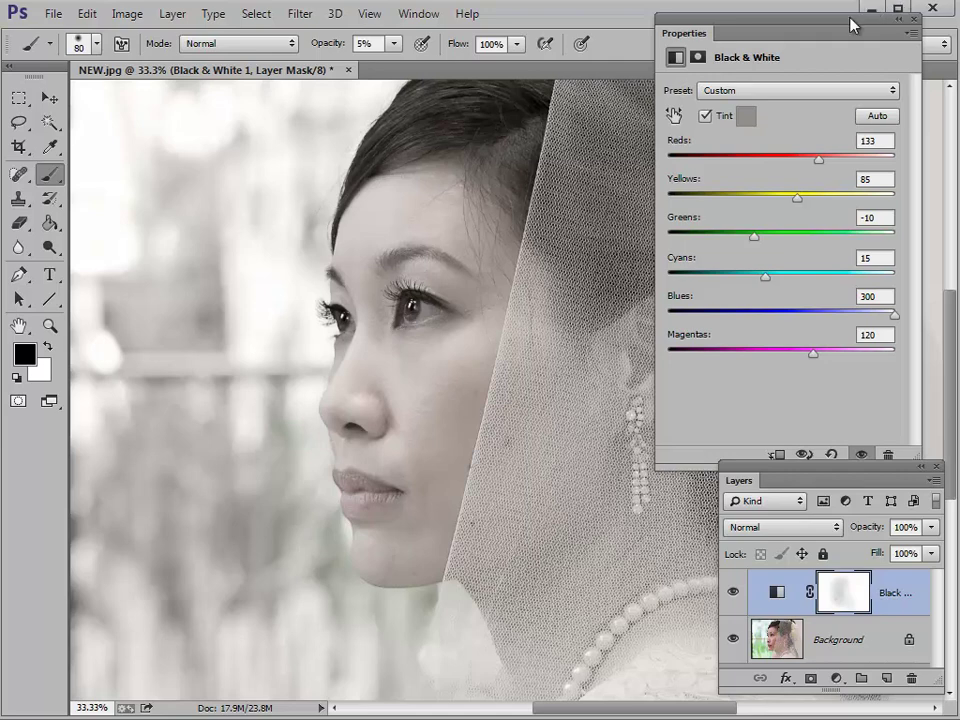
{"action": "left_click_drag", "start_coordinate": [851, 25], "coordinate": [0, 28]}
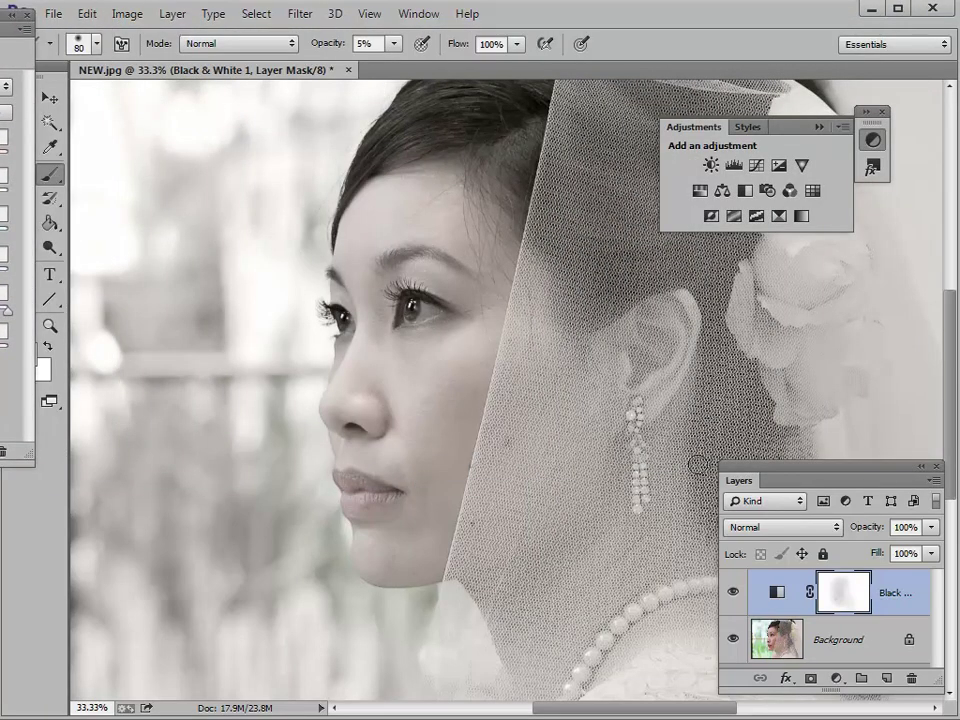
{"action": "left_click_drag", "start_coordinate": [902, 474], "coordinate": [1, 500]}
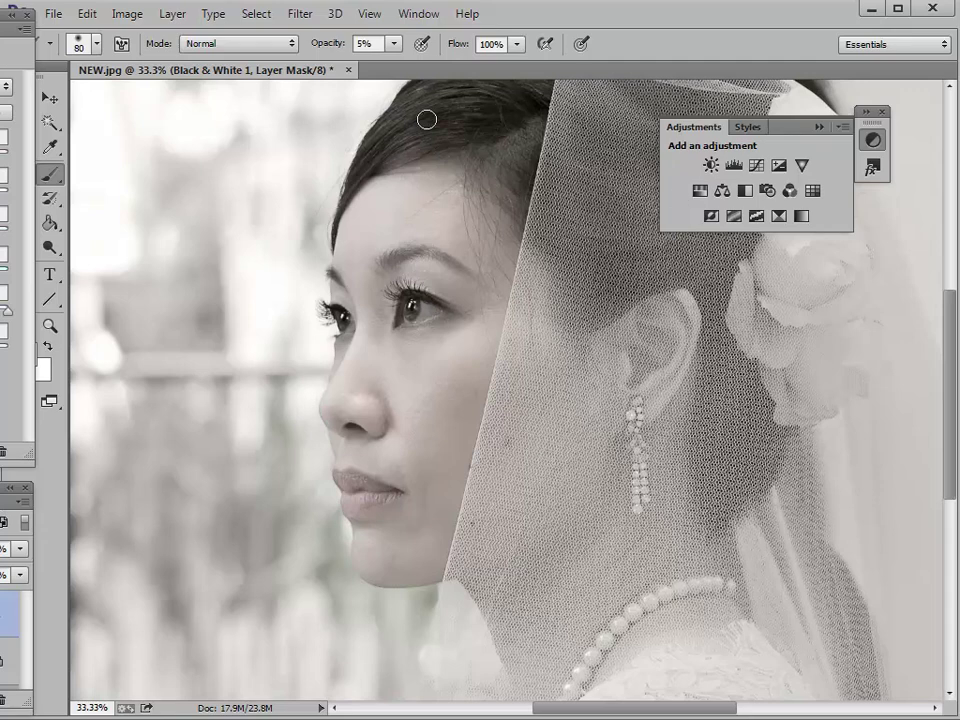
{"action": "left_click_drag", "start_coordinate": [333, 45], "coordinate": [338, 45]}
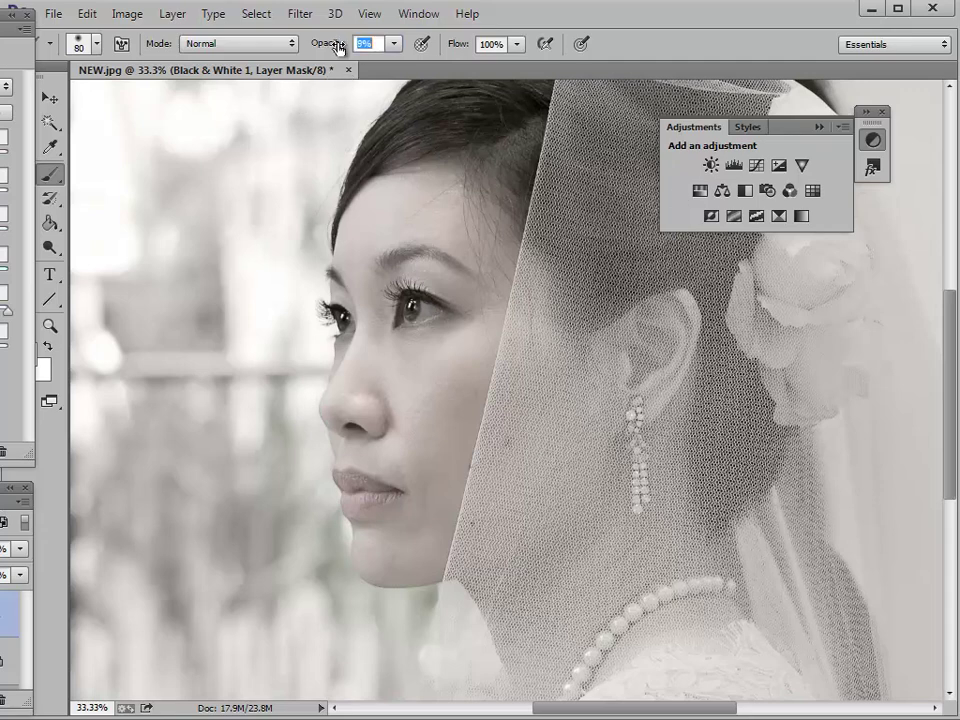
{"action": "left_click", "coordinate": [820, 130]}
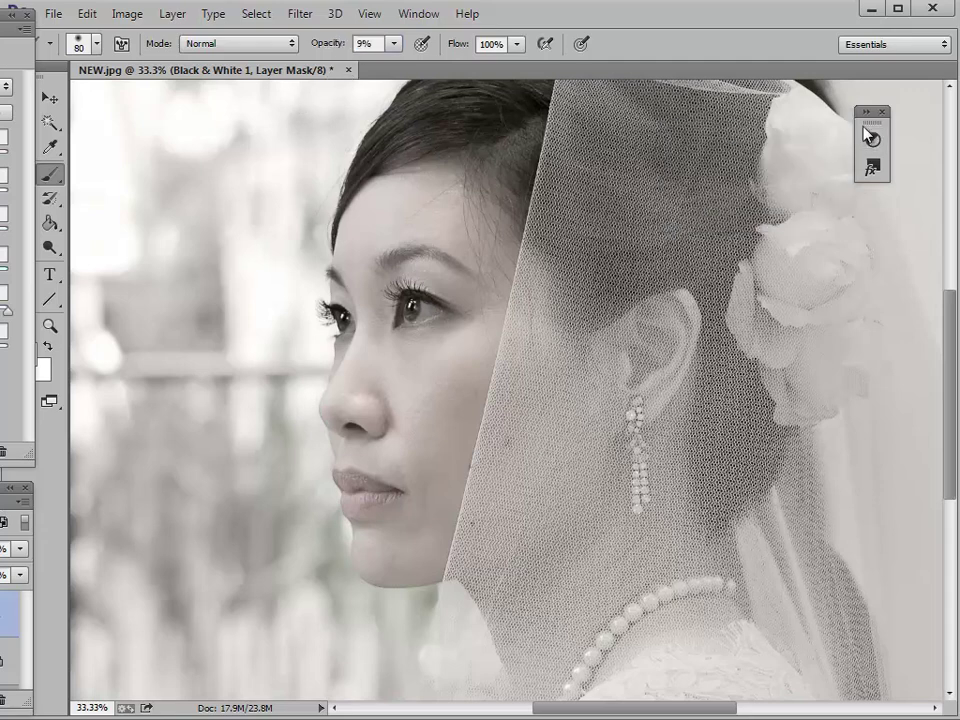
{"action": "left_click_drag", "start_coordinate": [870, 118], "coordinate": [920, 43]}
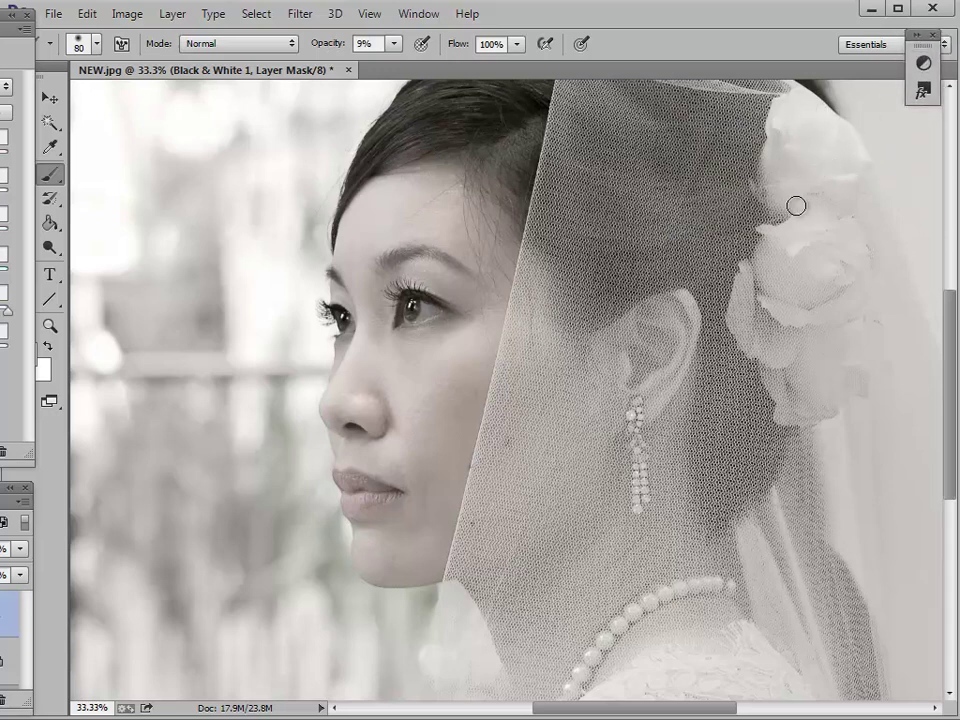
Enlarge the brush to 250 px and paint the mask over the hair roses to bring back some colour.
{"action": "key", "text": "bracketright"}
{"action": "key", "text": "bracketright"}
{"action": "key", "text": "bracketright"}
{"action": "key", "text": "bracketright"}
{"action": "key", "text": "bracketright"}
{"action": "key", "text": "bracketright"}
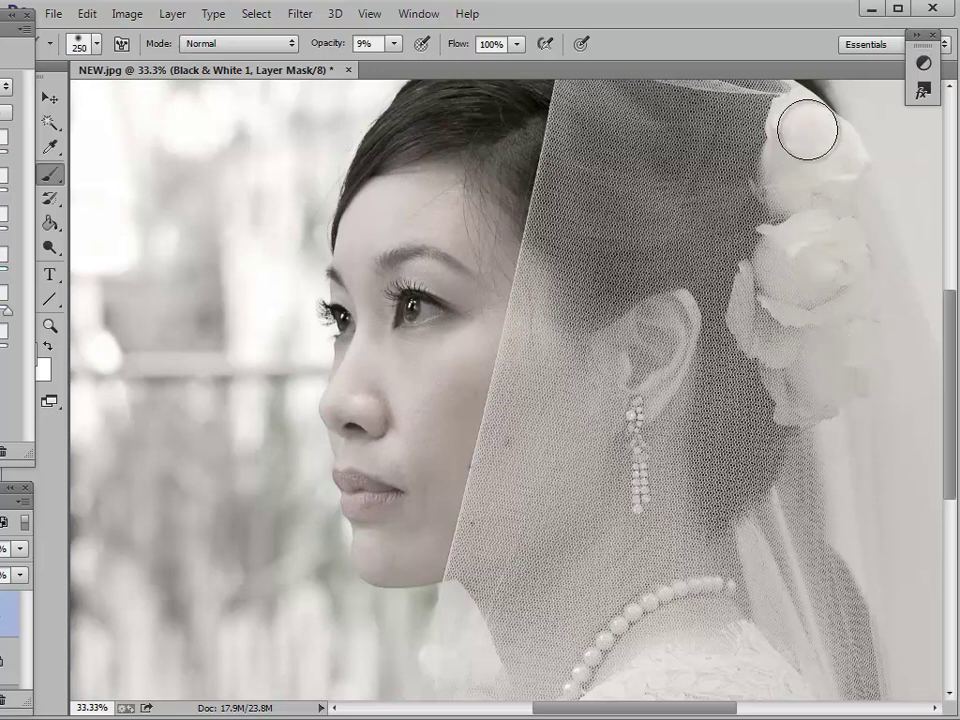
{"action": "mouse_move", "coordinate": [845, 158]}
{"action": "left_mouse_down"}
{"action": "mouse_move", "coordinate": [823, 277]}
{"action": "mouse_move", "coordinate": [784, 284]}
{"action": "mouse_move", "coordinate": [784, 347]}
{"action": "left_mouse_up"}
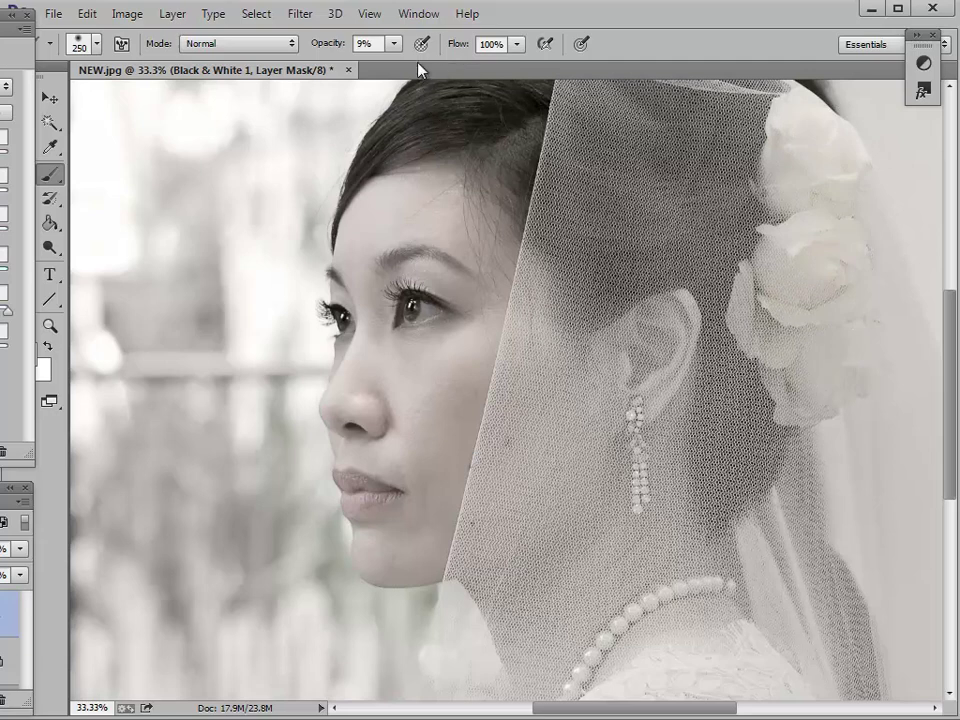
Paint the roses again on the mask at 25% brush opacity, and bring the Layers panel back over the image.
{"action": "left_click_drag", "start_coordinate": [328, 47], "coordinate": [344, 43]}
{"action": "mouse_move", "coordinate": [823, 150]}
{"action": "left_mouse_down"}
{"action": "mouse_move", "coordinate": [795, 127]}
{"action": "mouse_move", "coordinate": [801, 220]}
{"action": "mouse_move", "coordinate": [780, 260]}
{"action": "mouse_move", "coordinate": [802, 284]}
{"action": "mouse_move", "coordinate": [823, 279]}
{"action": "mouse_move", "coordinate": [807, 264]}
{"action": "mouse_move", "coordinate": [841, 259]}
{"action": "mouse_move", "coordinate": [844, 151]}
{"action": "mouse_move", "coordinate": [817, 300]}
{"action": "mouse_move", "coordinate": [836, 352]}
{"action": "mouse_move", "coordinate": [819, 391]}
{"action": "mouse_move", "coordinate": [780, 391]}
{"action": "mouse_move", "coordinate": [755, 282]}
{"action": "mouse_move", "coordinate": [789, 342]}
{"action": "mouse_move", "coordinate": [866, 384]}
{"action": "left_mouse_up"}
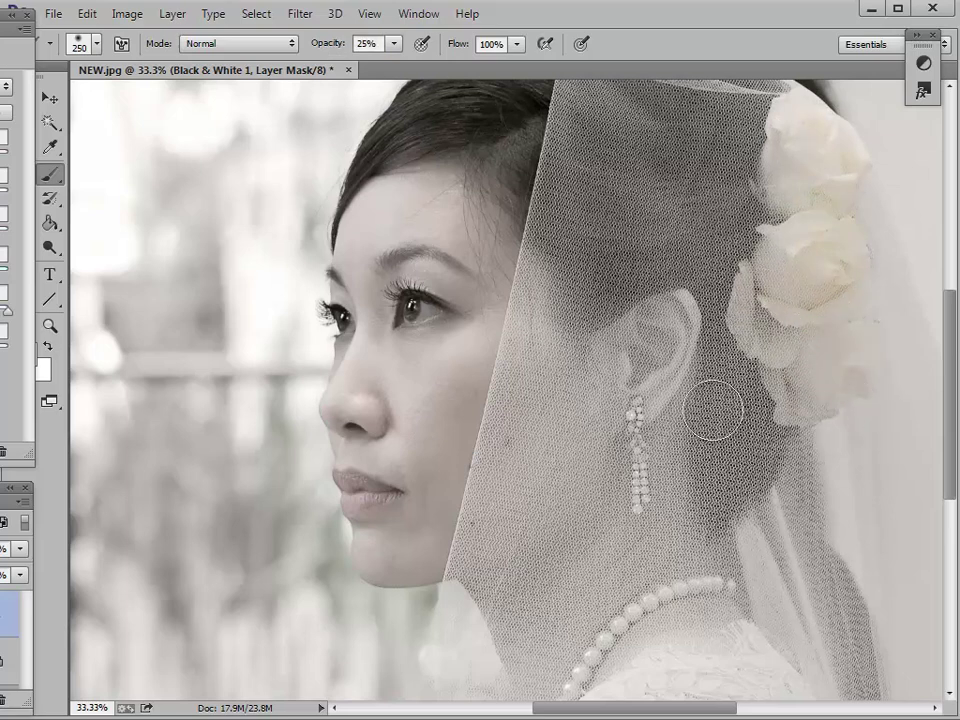
{"action": "left_click_drag", "start_coordinate": [10, 490], "coordinate": [290, 440]}
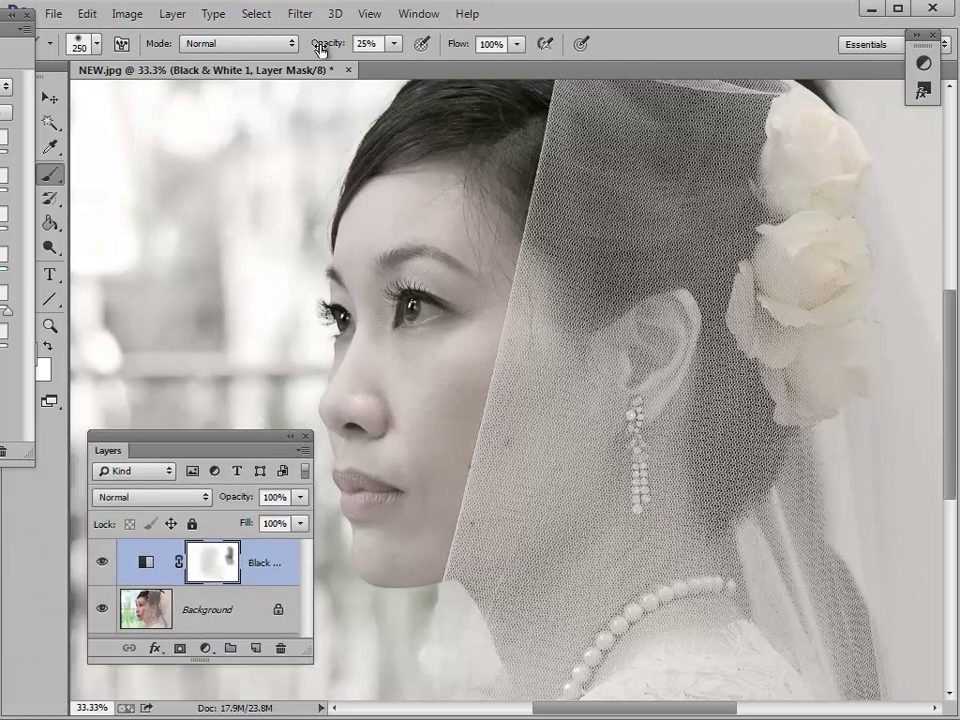
Try painting the mask across the nose and background at 58% brush opacity, and undo the stroke.
{"action": "left_click", "coordinate": [370, 44]}
{"action": "type", "text": "58"}
{"action": "key", "text": "Return"}
{"action": "mouse_move", "coordinate": [366, 281]}
{"action": "left_mouse_down"}
{"action": "mouse_move", "coordinate": [399, 364]}
{"action": "mouse_move", "coordinate": [255, 403]}
{"action": "left_mouse_up"}
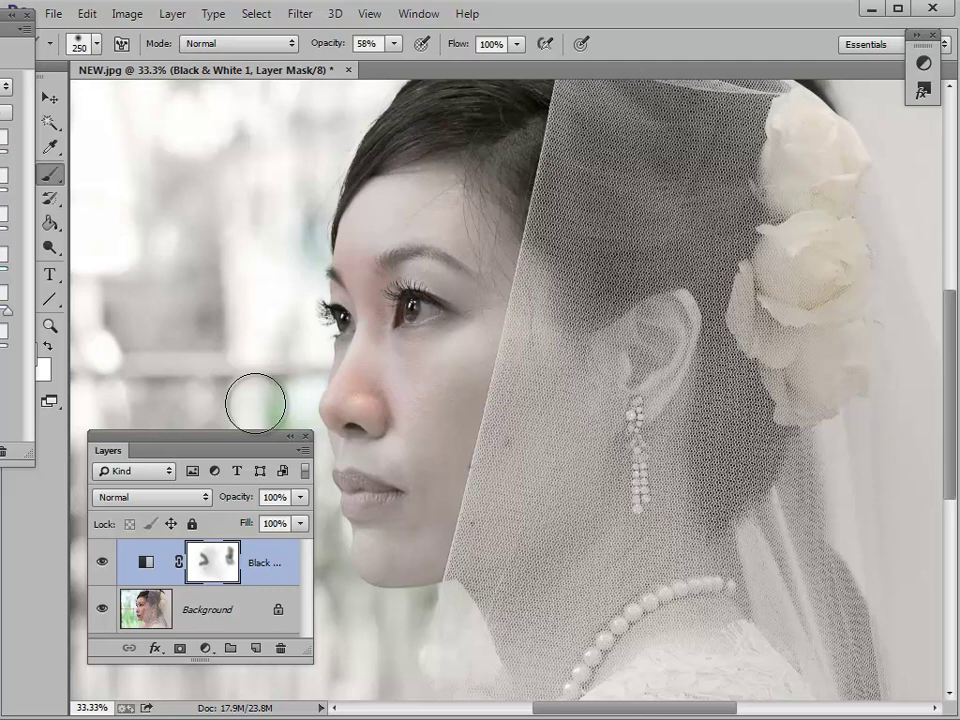
{"action": "key", "text": "ctrl+z"}
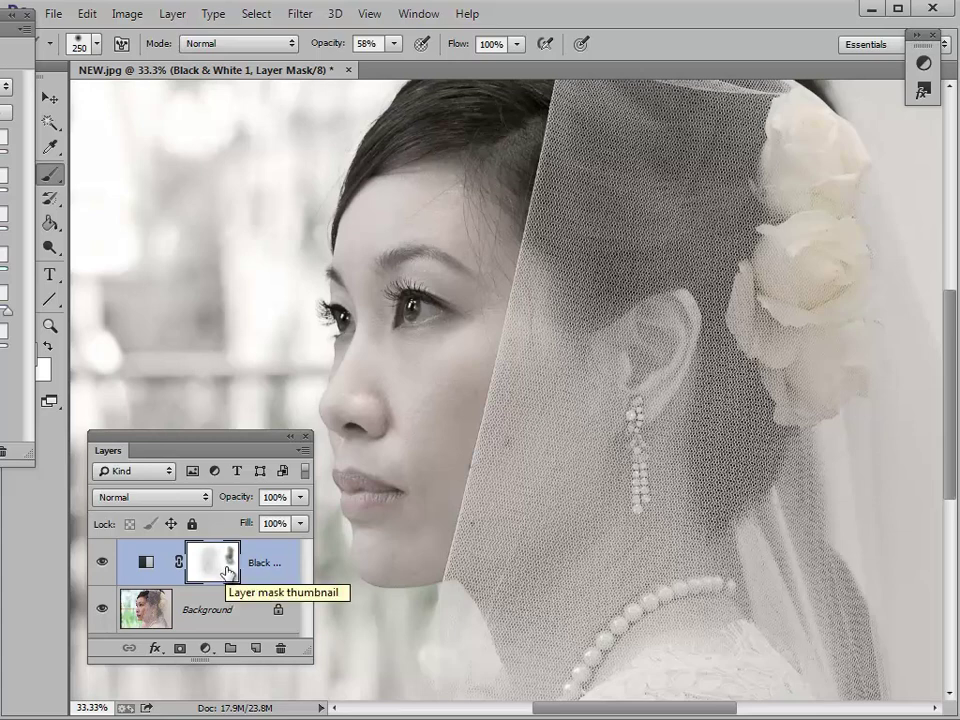
Switch the painting colour to white for restoring black and white on the mask.
{"action": "key", "text": "x"}
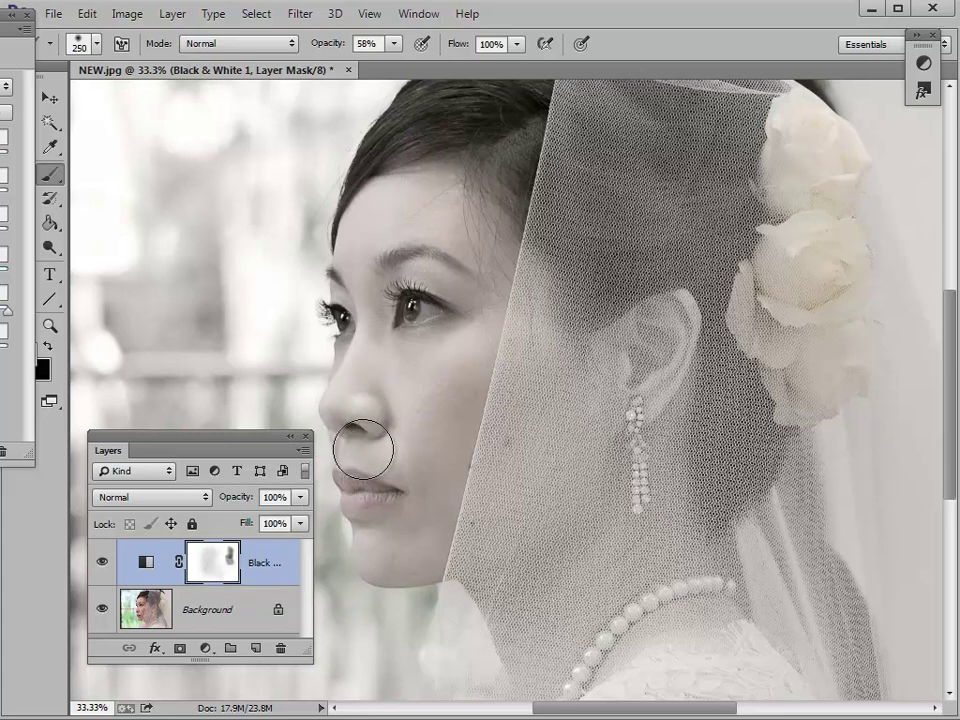